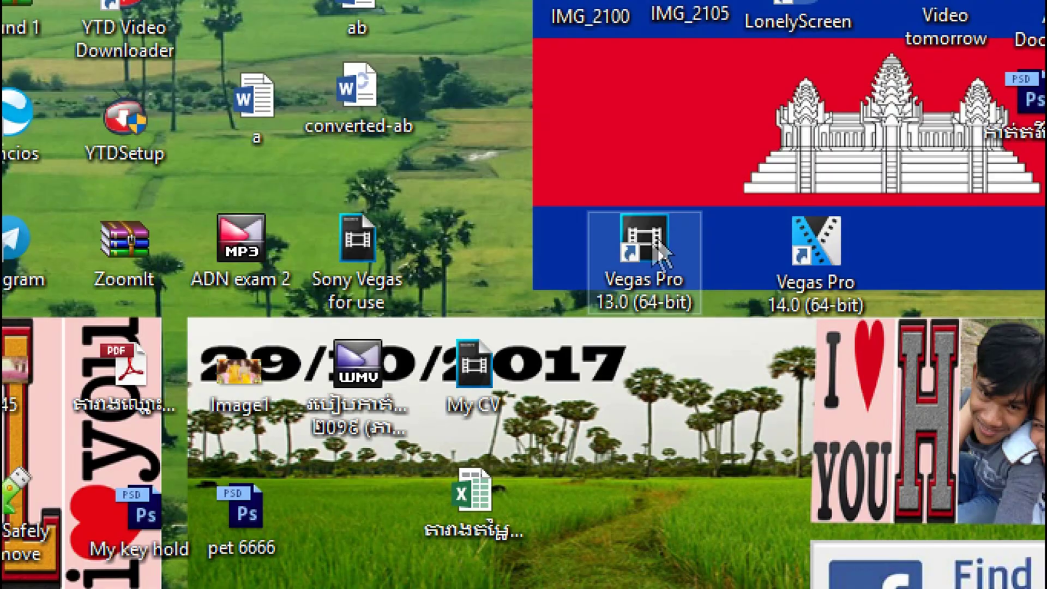
Launch Vegas Pro 13.0 (64-bit) from the desktop and dismiss the prompt about the missing How to prepare CV.wmv file.
{"action": "double_click", "coordinate": [660, 248]}
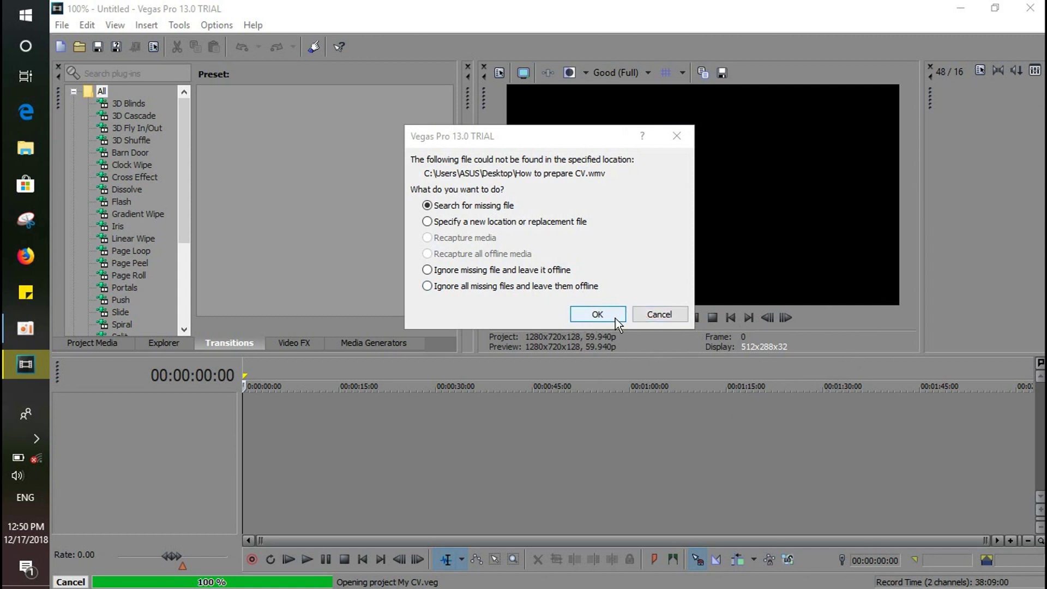
{"action": "left_click", "coordinate": [660, 314]}
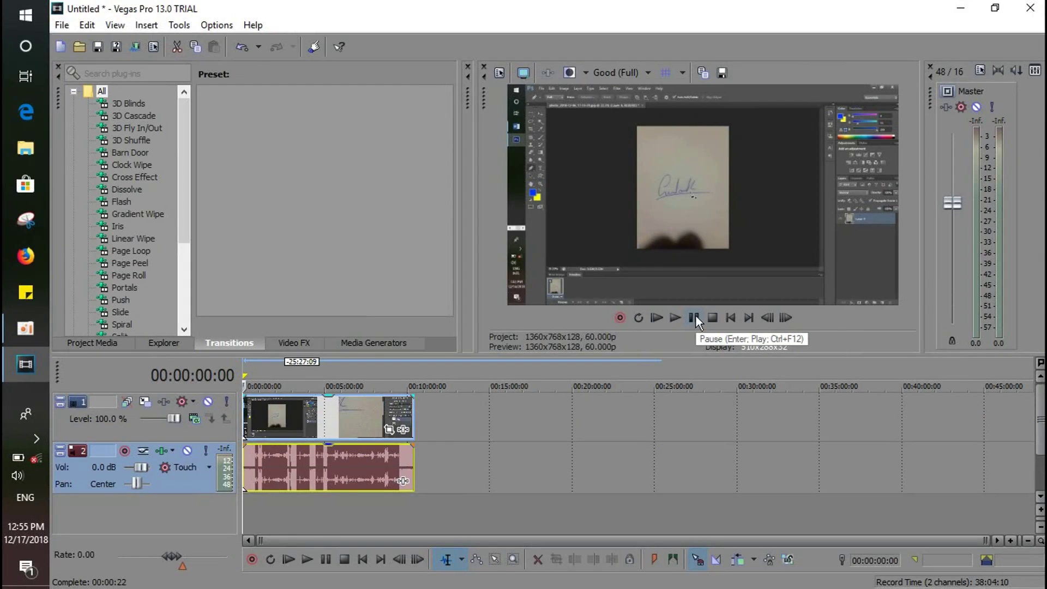
Play the start of the clip in the preview, pause it, and move the clip about 3:09 minutes along the timeline.
{"action": "left_click", "coordinate": [692, 311]}
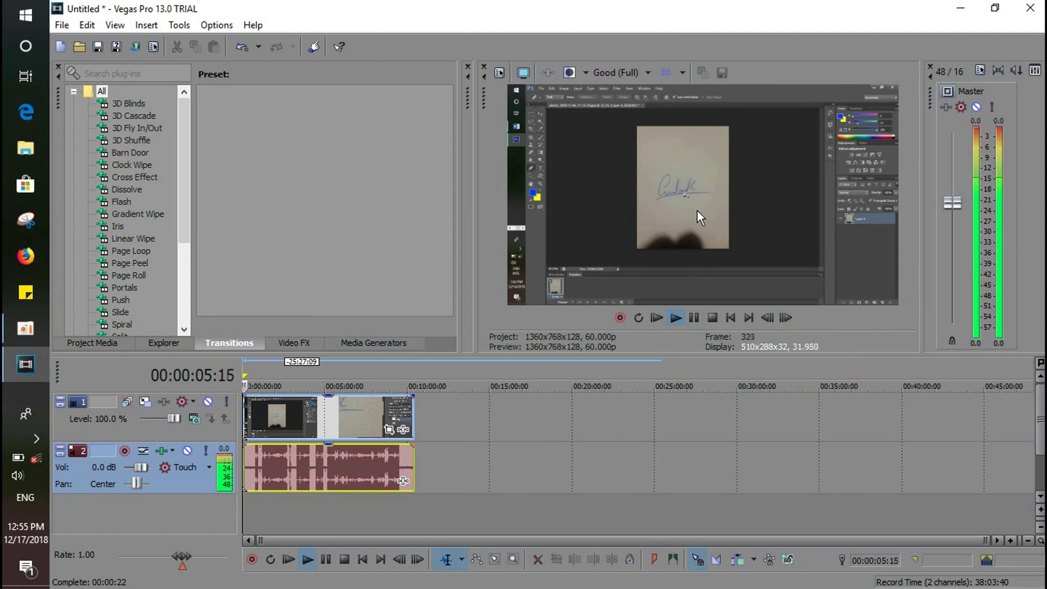
{"action": "left_click", "coordinate": [693, 318]}
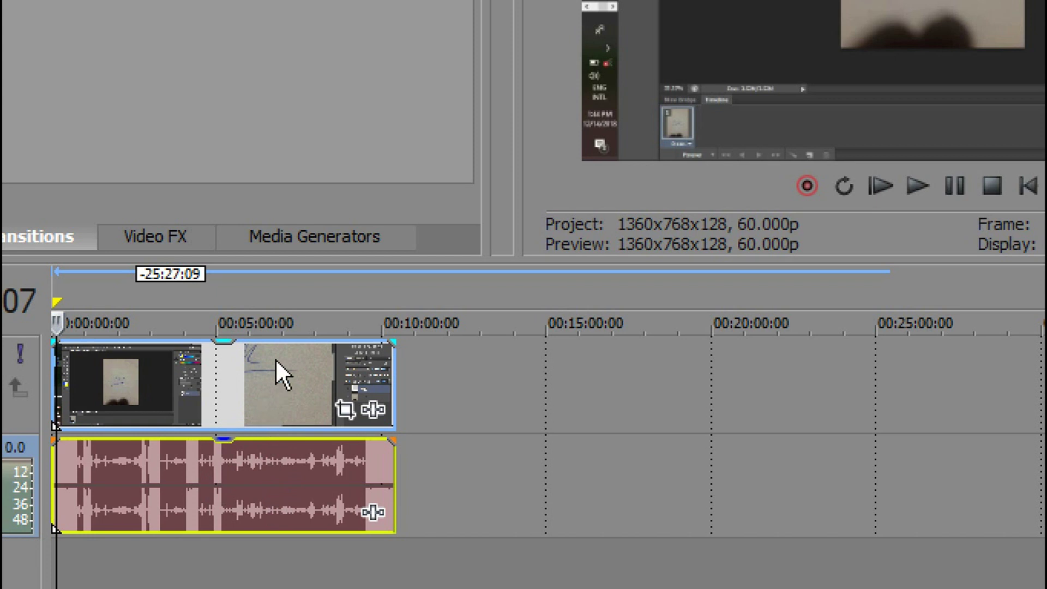
{"action": "left_click_drag", "start_coordinate": [277, 377], "coordinate": [383, 386]}
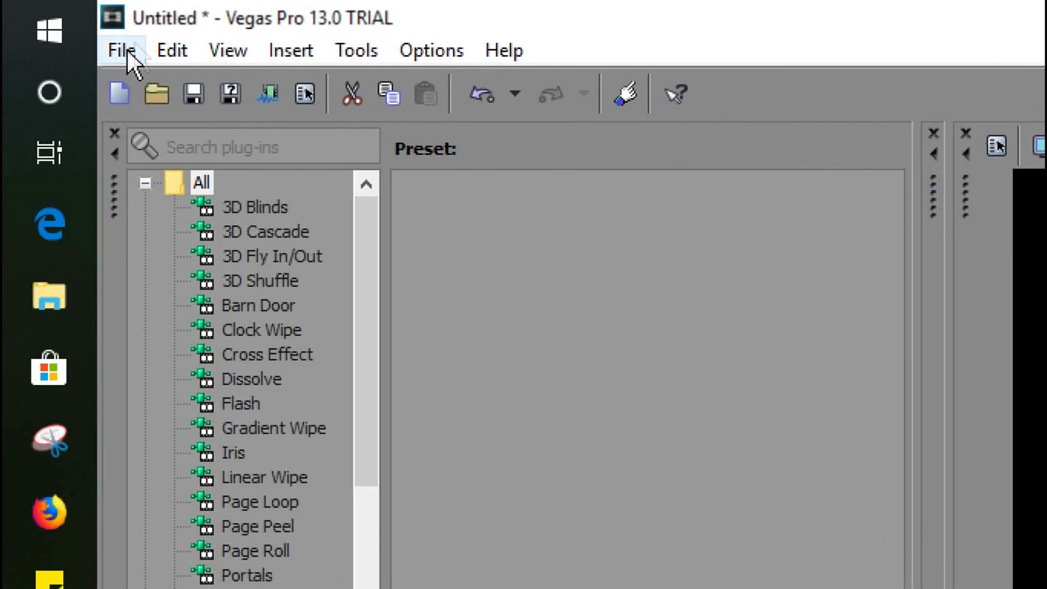
Start a new project without saving the current one and choose the HD 720-60p (1280x720, 59.940 fps) template.
{"action": "left_click", "coordinate": [129, 59]}
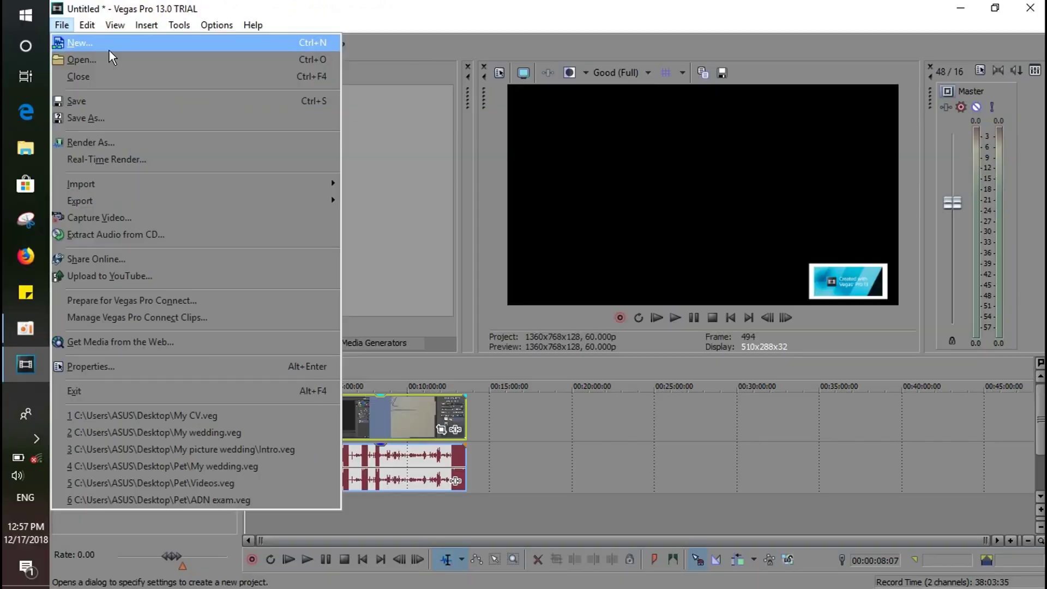
{"action": "left_click", "coordinate": [109, 44]}
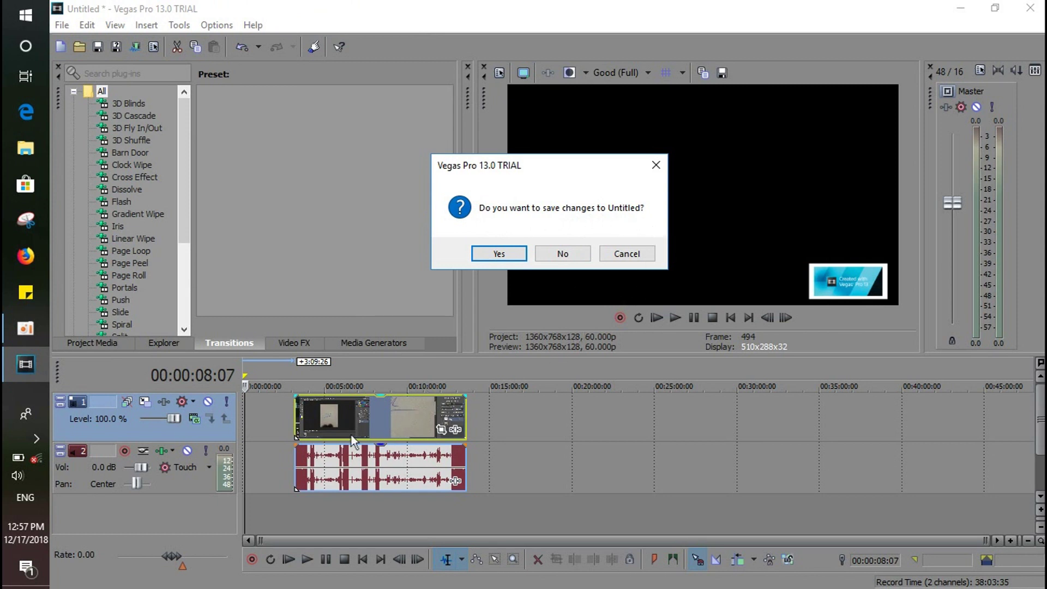
{"action": "left_click", "coordinate": [563, 257]}
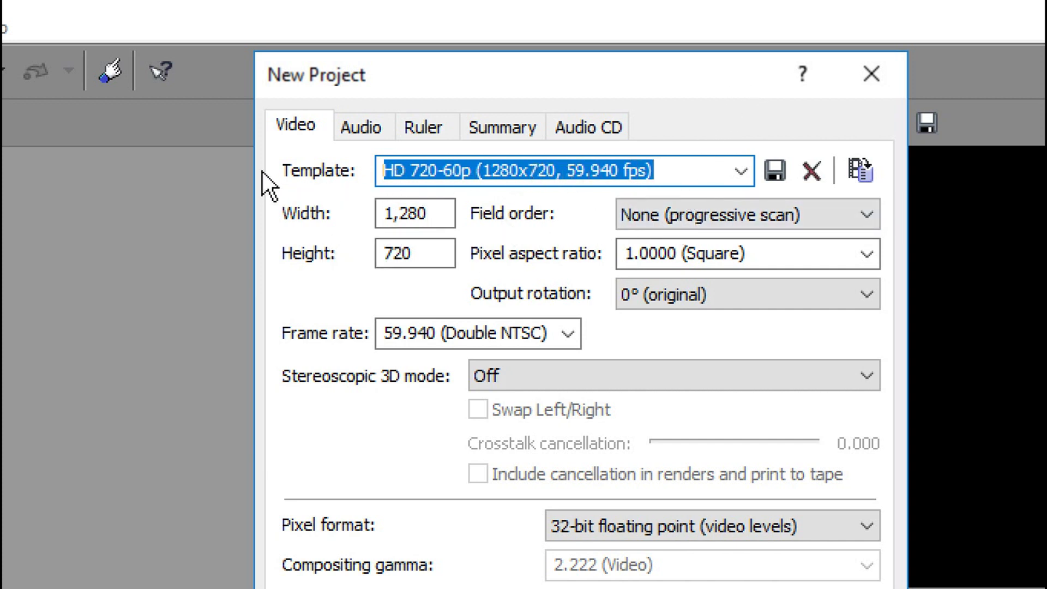
{"action": "left_click", "coordinate": [743, 171]}
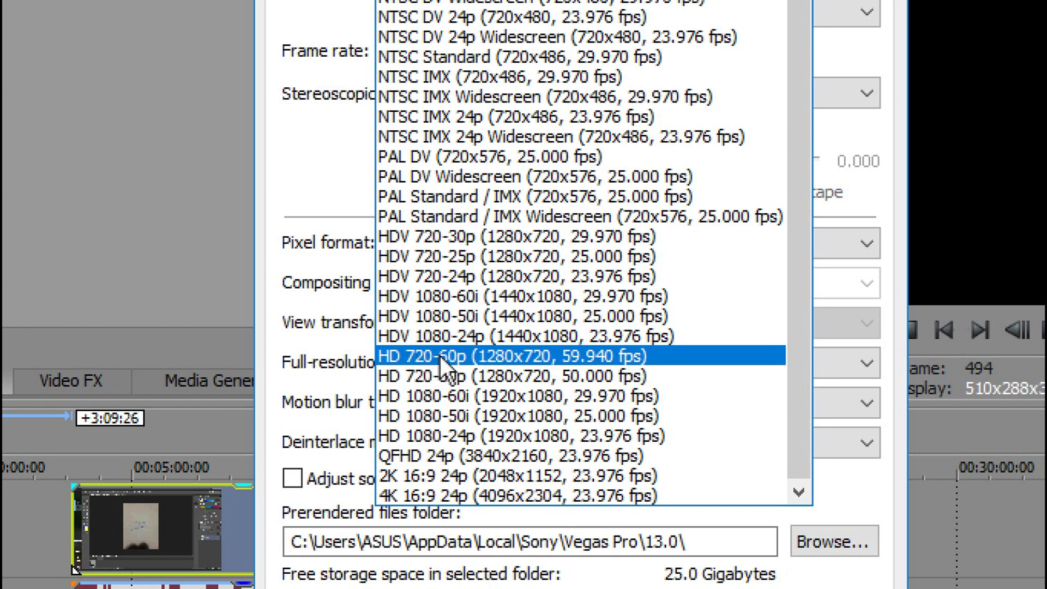
{"action": "left_click", "coordinate": [552, 356]}
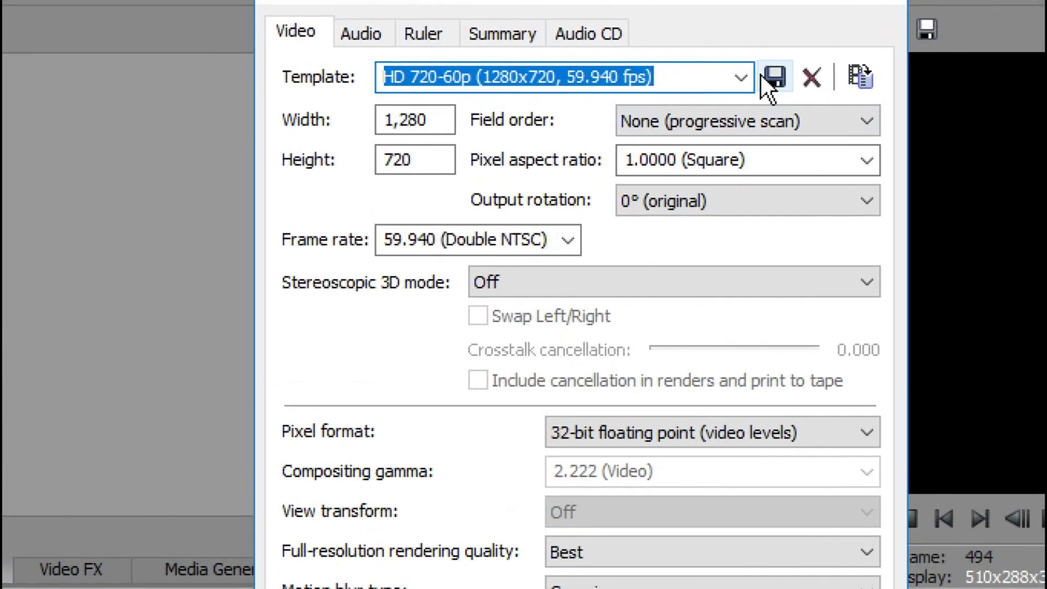
{"action": "left_click", "coordinate": [740, 2]}
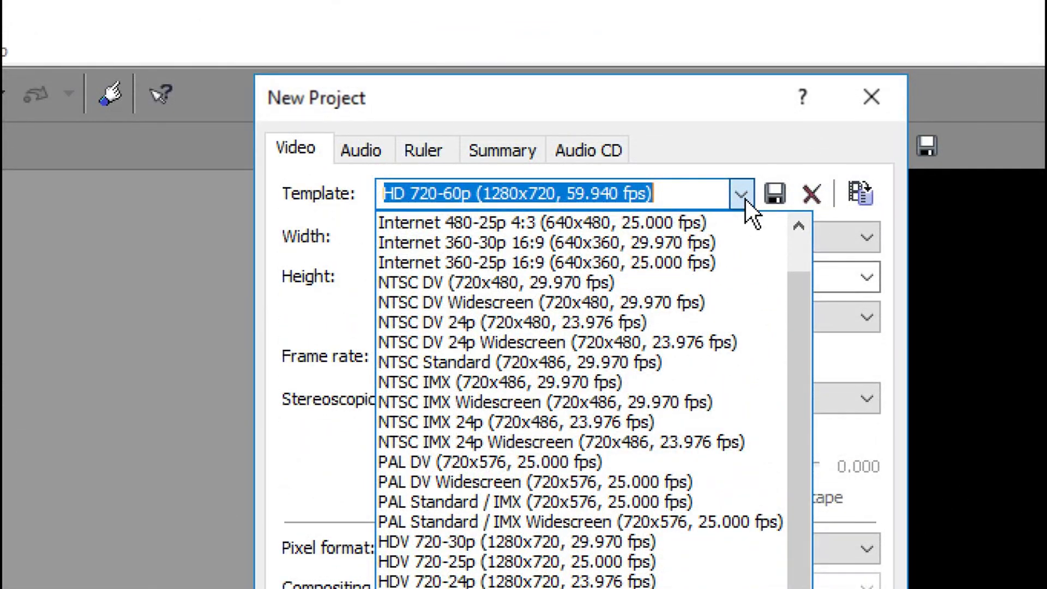
{"action": "left_click", "coordinate": [742, 196]}
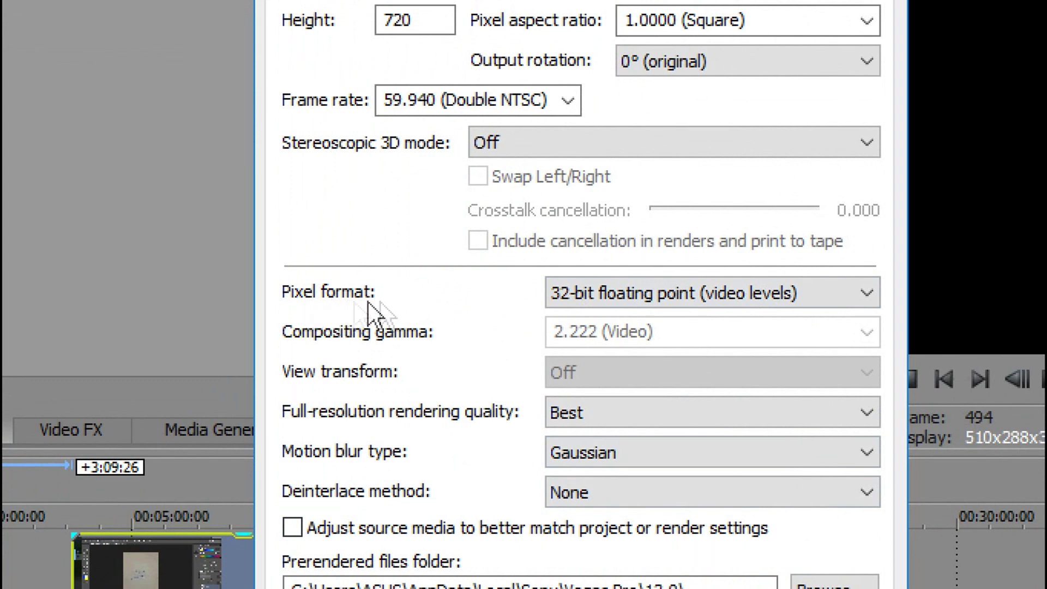
Set the pixel format to 32-bit floating point (video levels) and full-resolution rendering quality to Best, and create the project.
{"action": "left_click", "coordinate": [867, 297]}
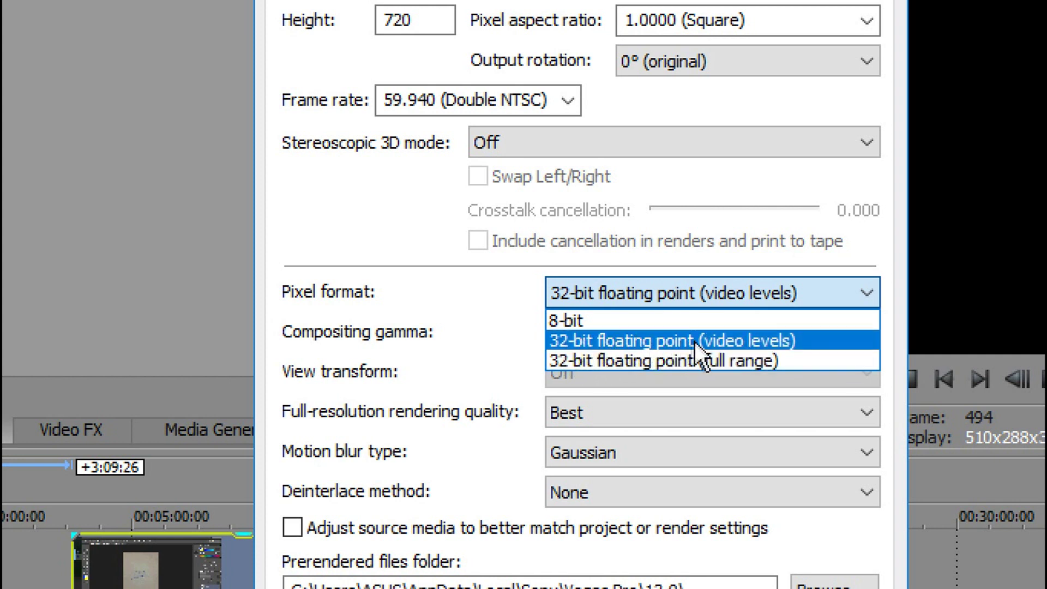
{"action": "left_click", "coordinate": [778, 342]}
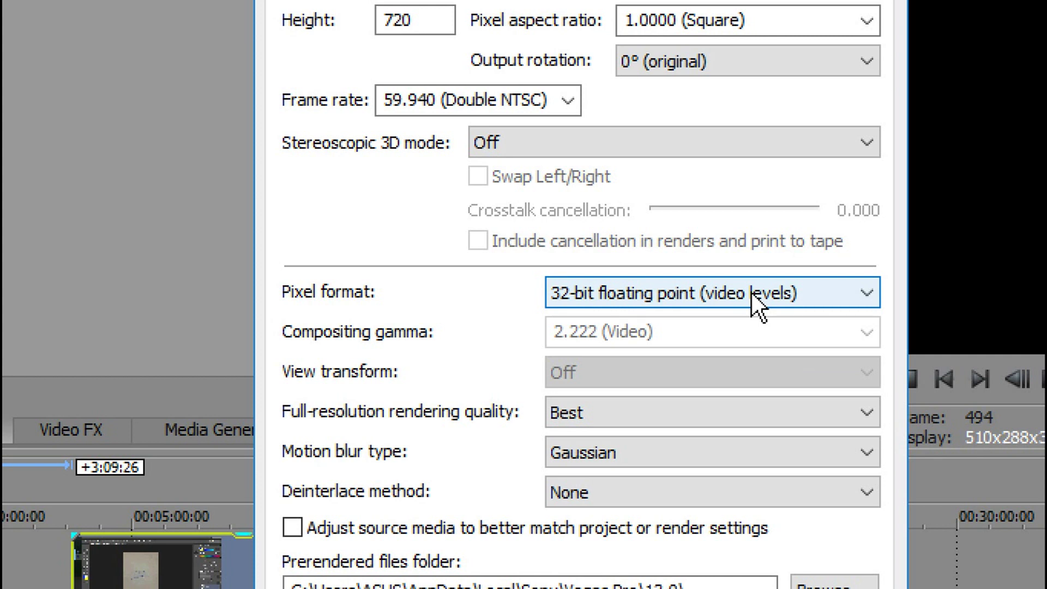
{"action": "left_click", "coordinate": [872, 296]}
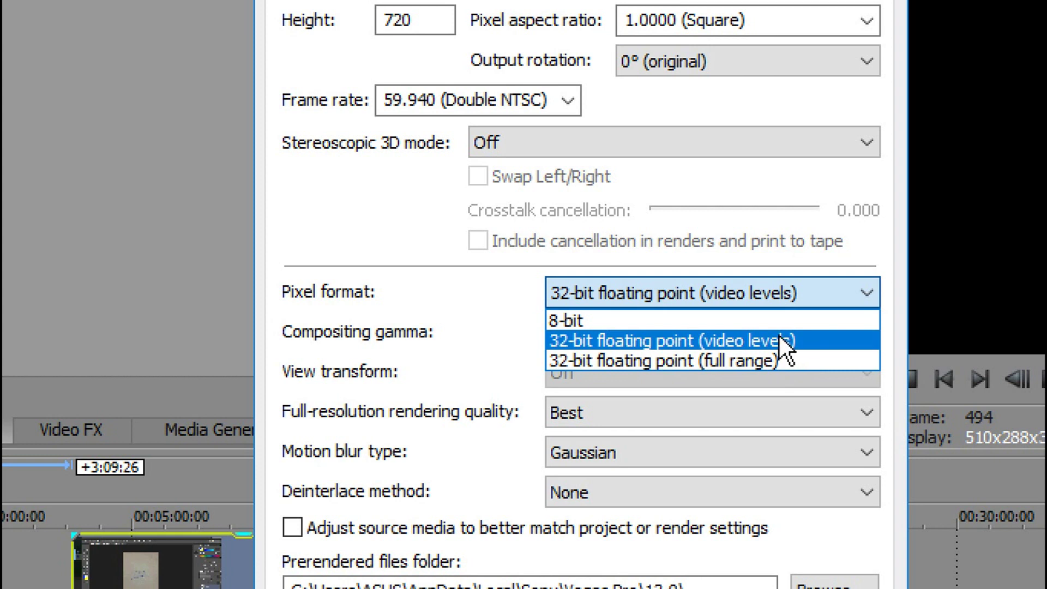
{"action": "left_click", "coordinate": [861, 292]}
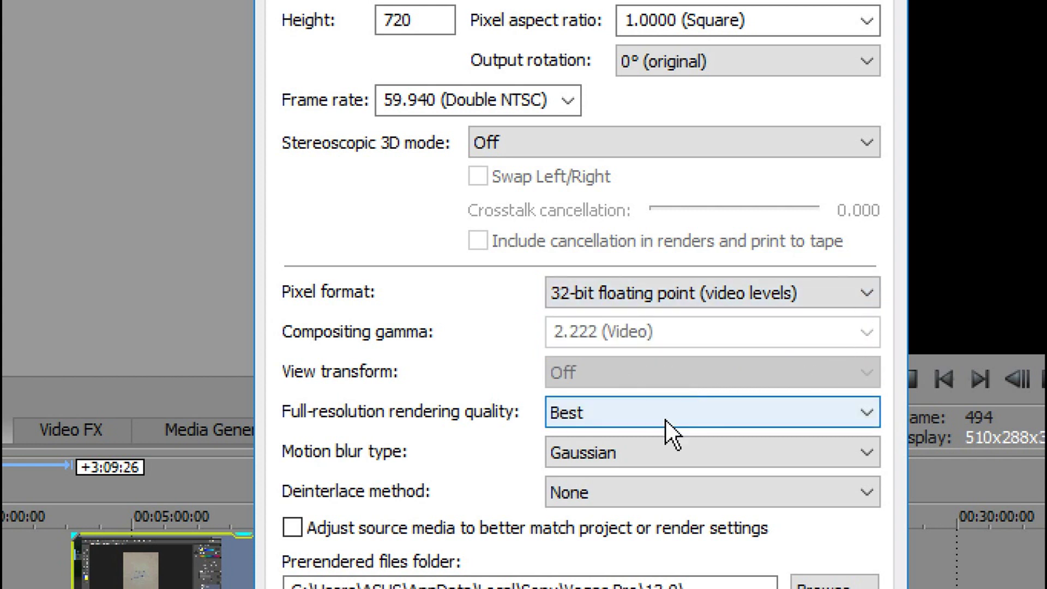
{"action": "left_click", "coordinate": [869, 416]}
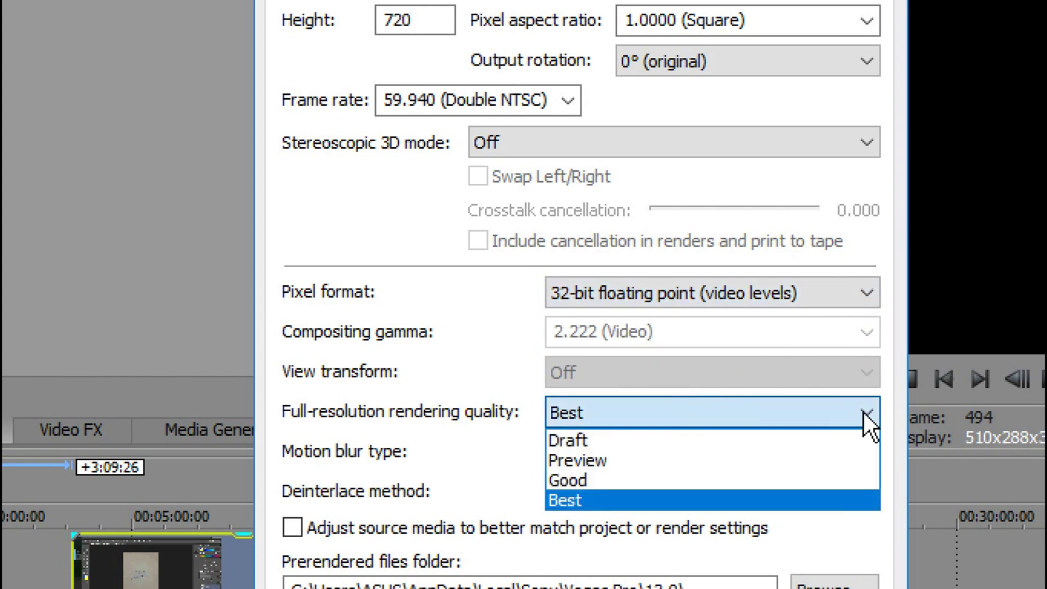
{"action": "left_click", "coordinate": [734, 500]}
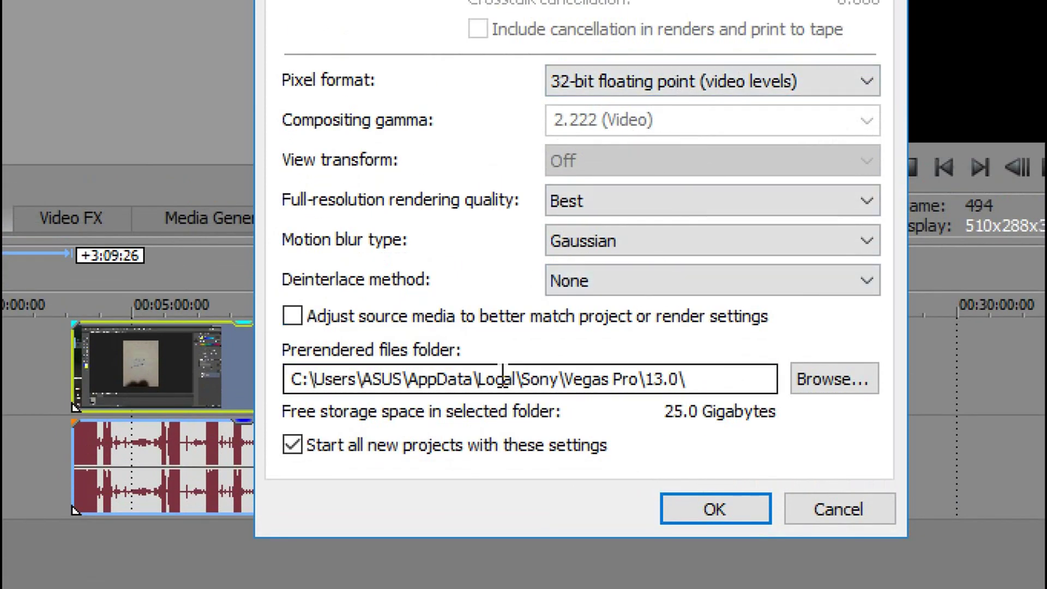
{"action": "left_click", "coordinate": [690, 512]}
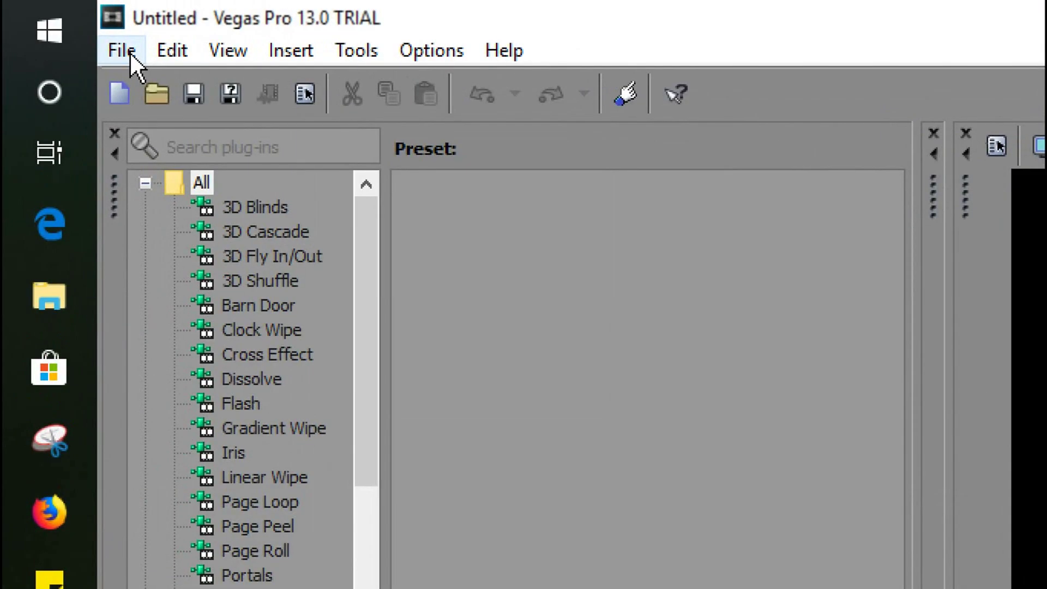
Open the How to prepare CV video from the Desktop and place the timeline cursor at about 25:07 minutes.
{"action": "left_click", "coordinate": [63, 26]}
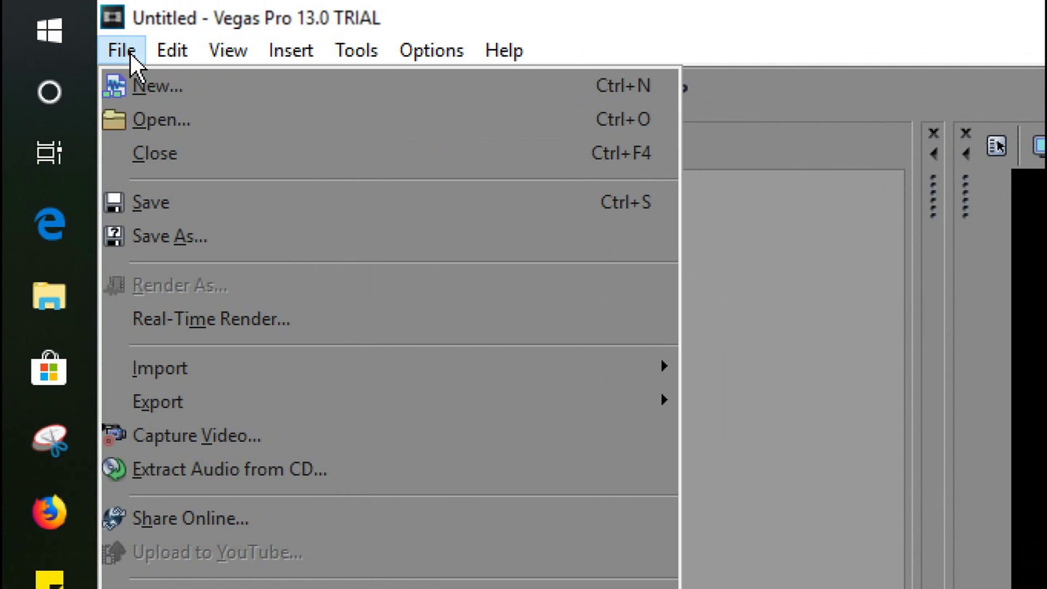
{"action": "left_click", "coordinate": [192, 117]}
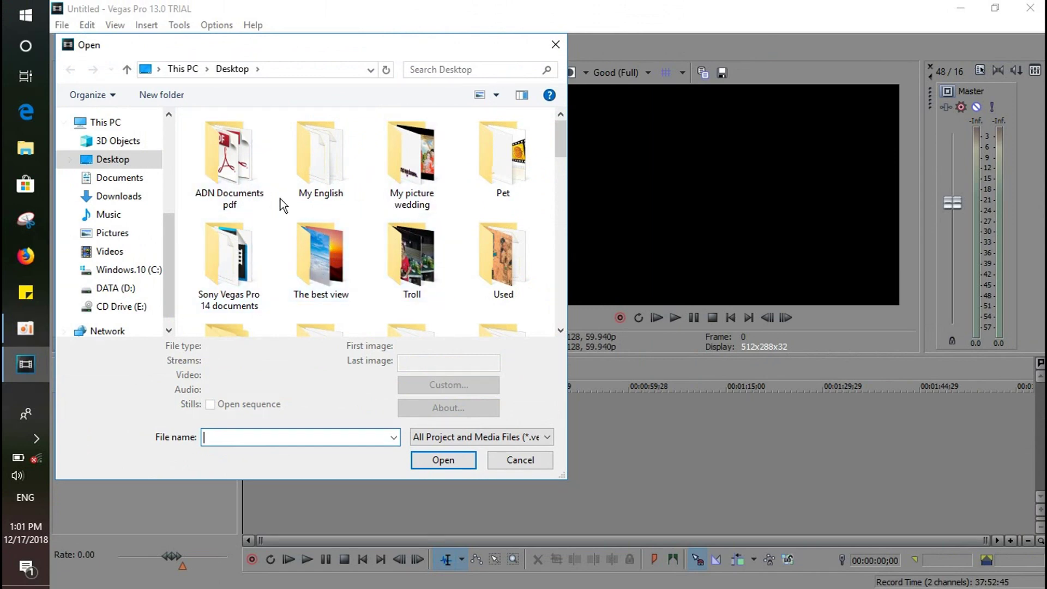
{"action": "left_click", "coordinate": [133, 135]}
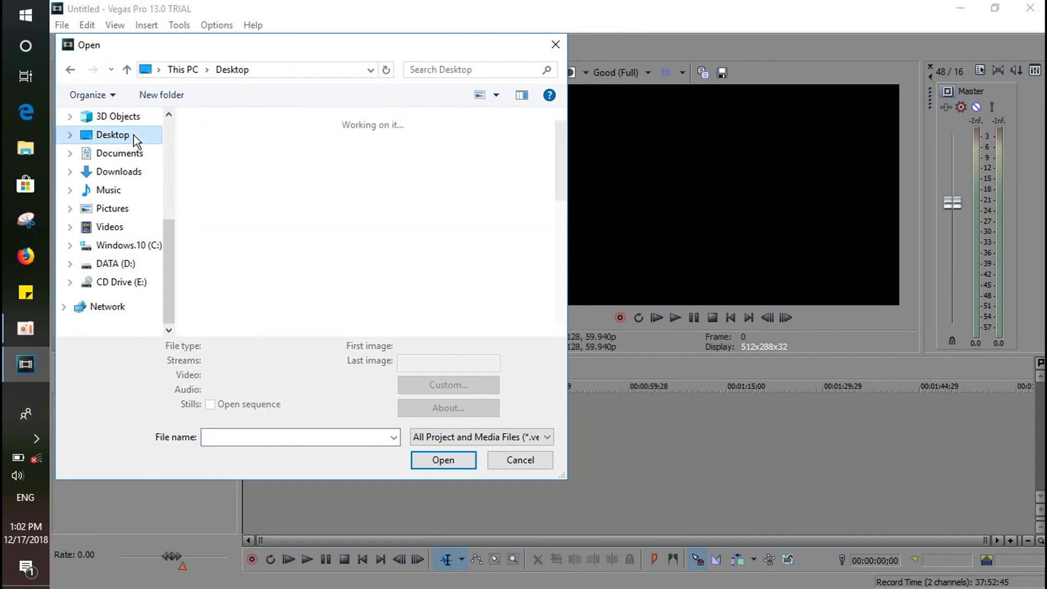
{"action": "left_click_drag", "start_coordinate": [551, 146], "coordinate": [548, 235]}
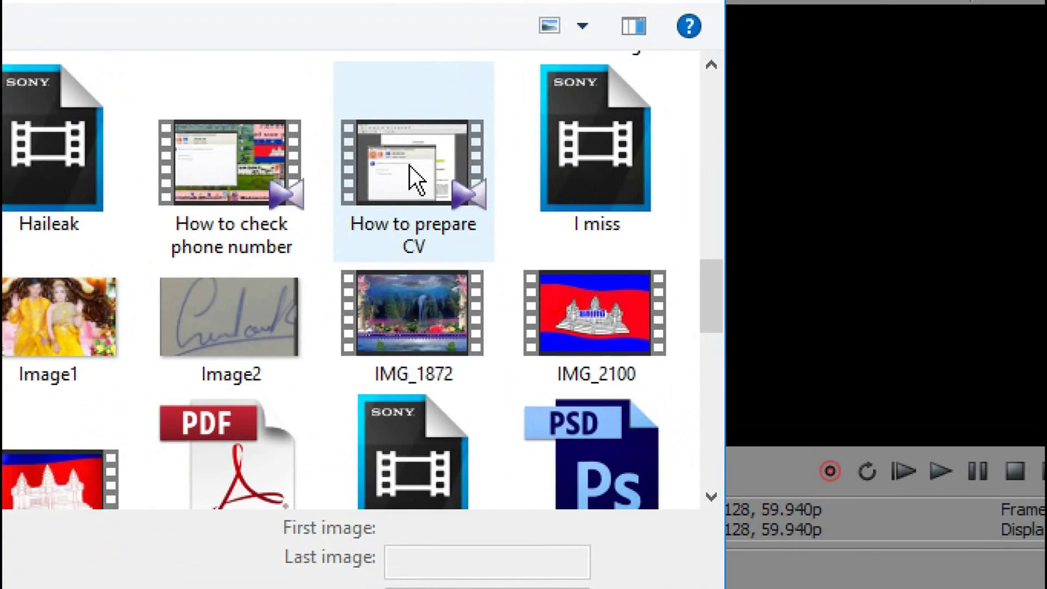
{"action": "left_click", "coordinate": [393, 180]}
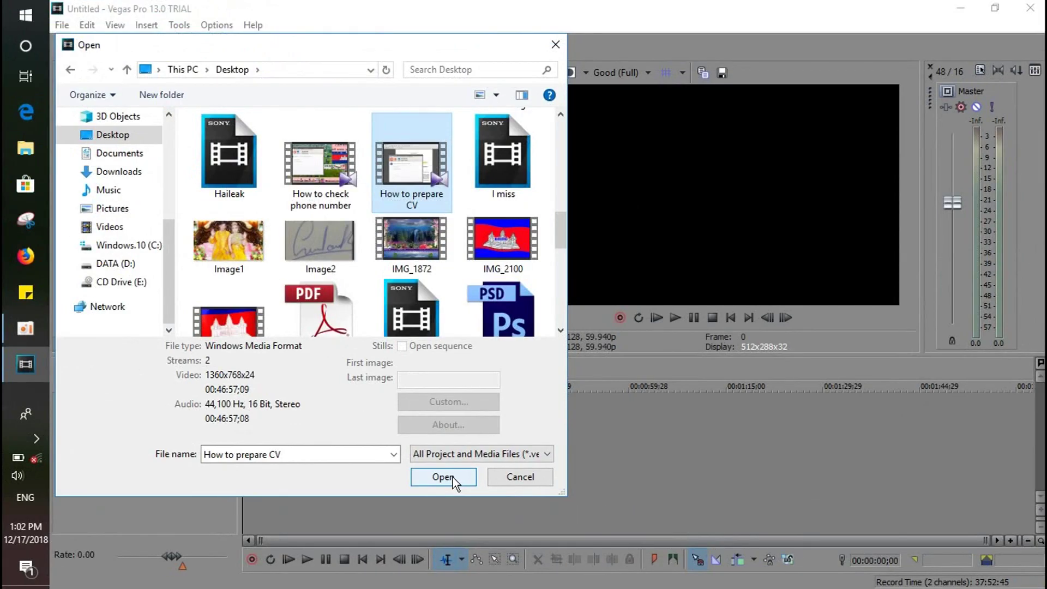
{"action": "left_click", "coordinate": [452, 477]}
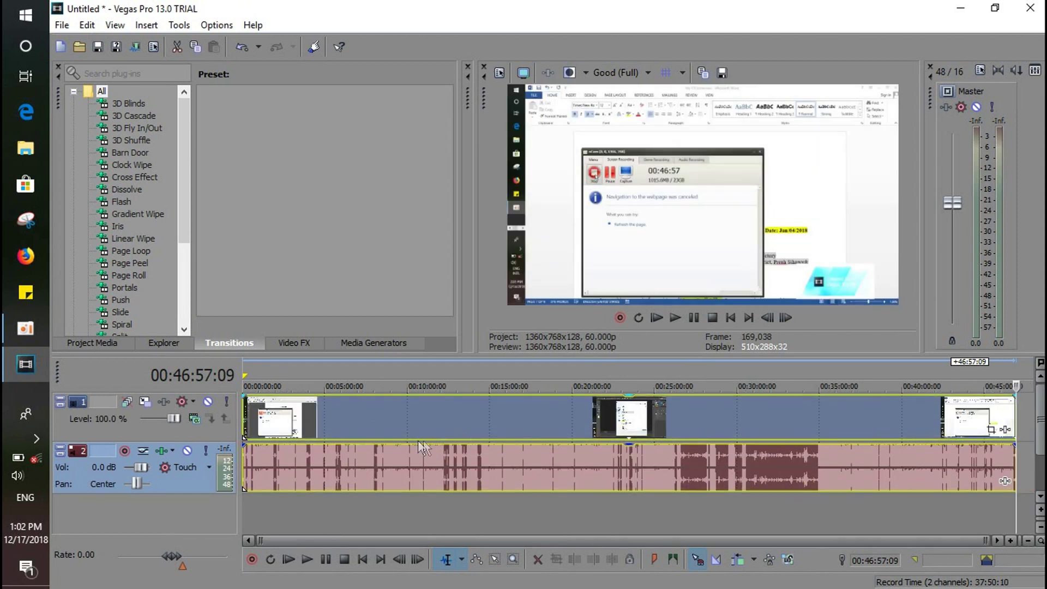
{"action": "left_click", "coordinate": [656, 456]}
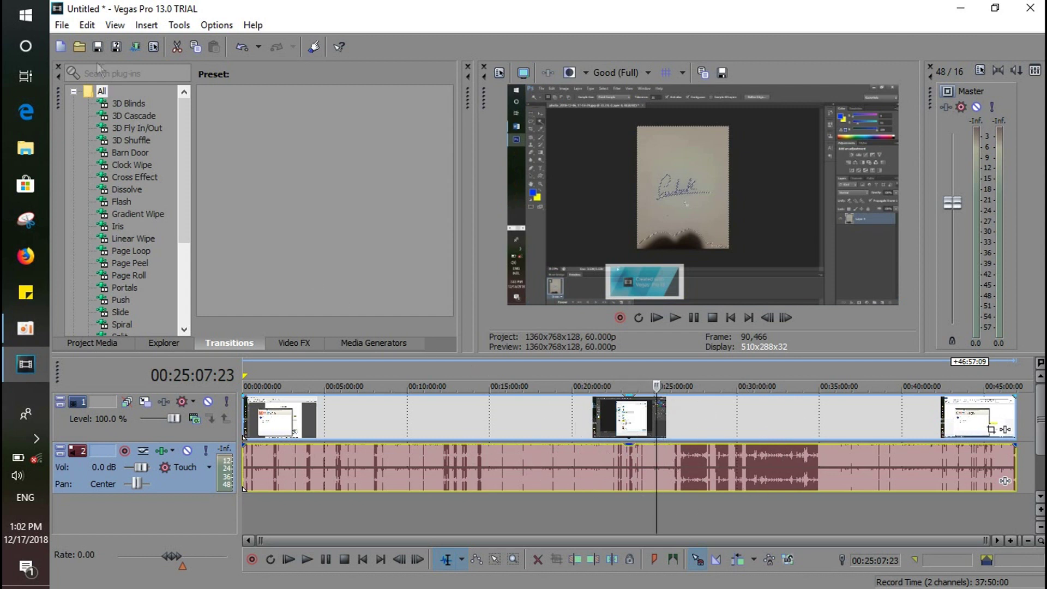
{"action": "left_click", "coordinate": [64, 25]}
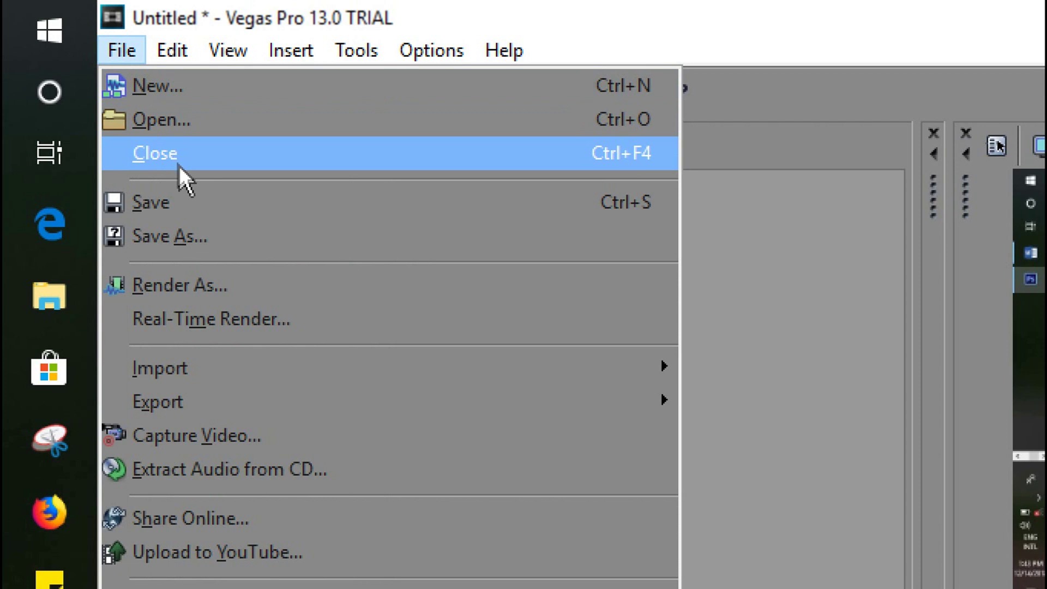
{"action": "left_click", "coordinate": [256, 239]}
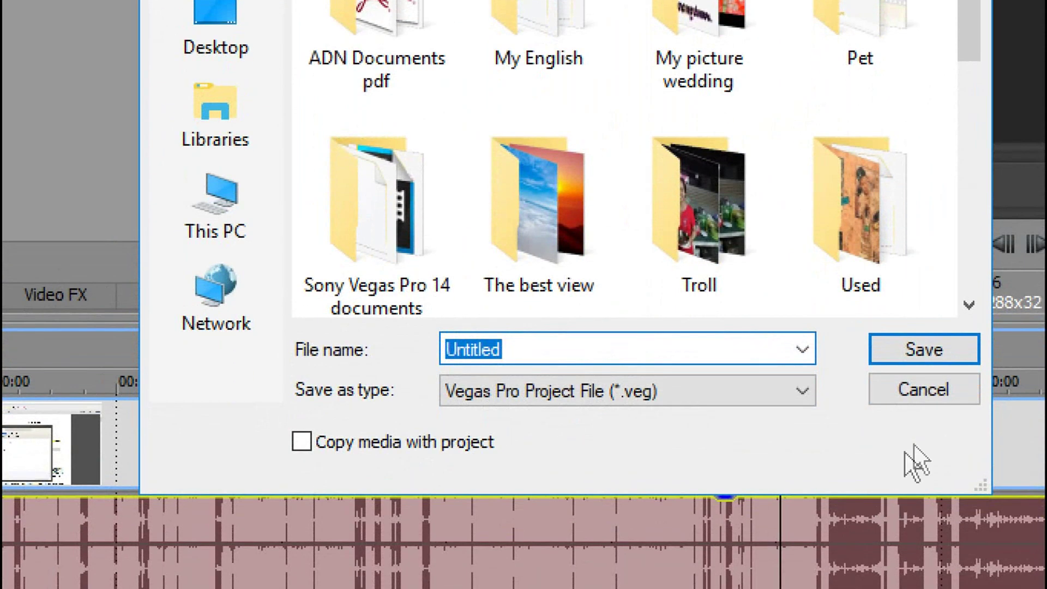
{"action": "left_click", "coordinate": [904, 391]}
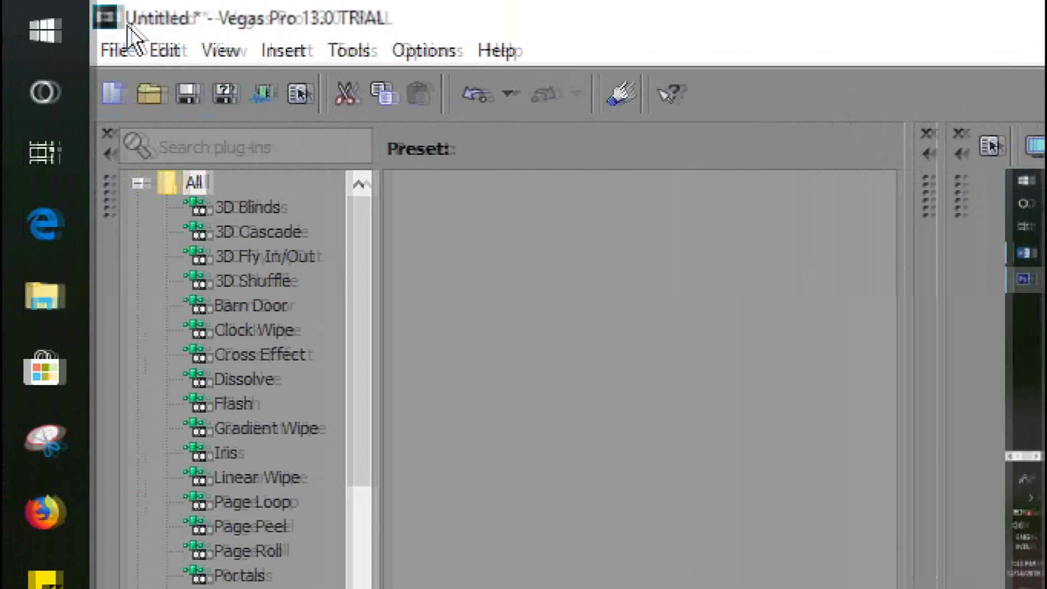
Open the render settings, check the output folder for the rendered file, and look through the list of output formats.
{"action": "left_click", "coordinate": [91, 48]}
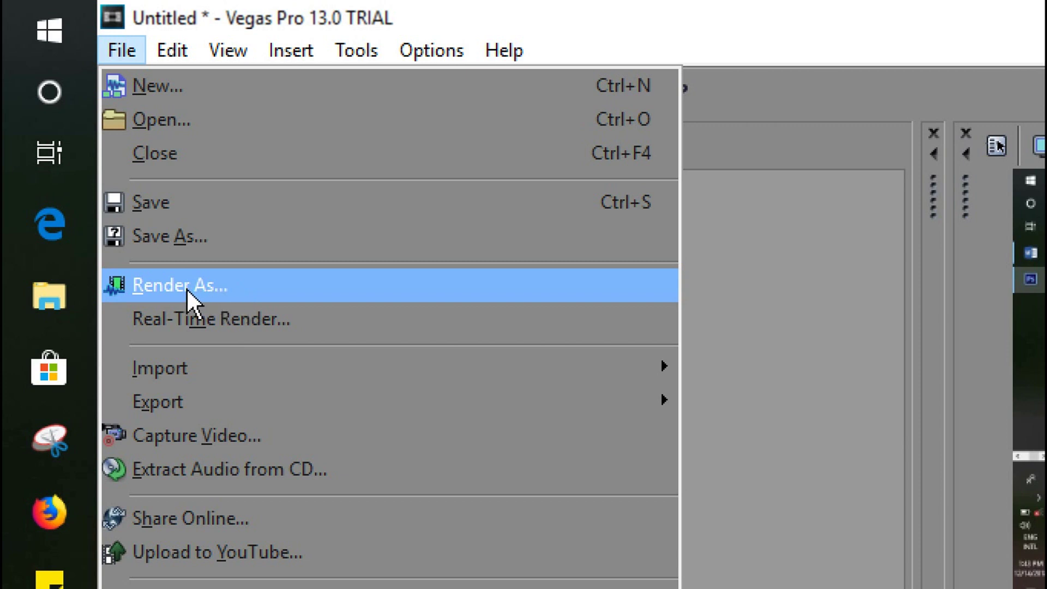
{"action": "left_click", "coordinate": [255, 288]}
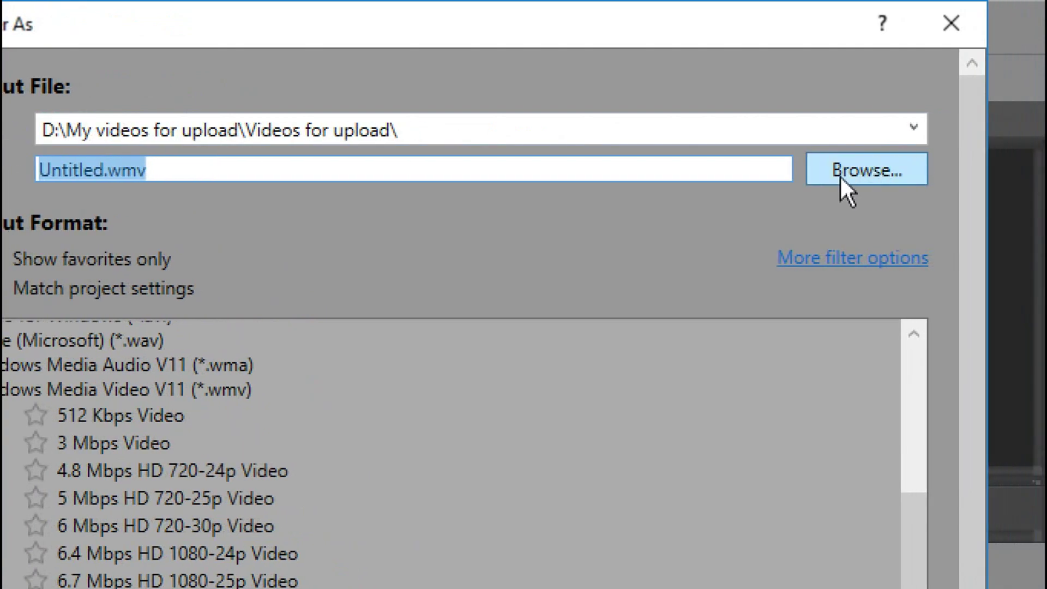
{"action": "left_click", "coordinate": [846, 172]}
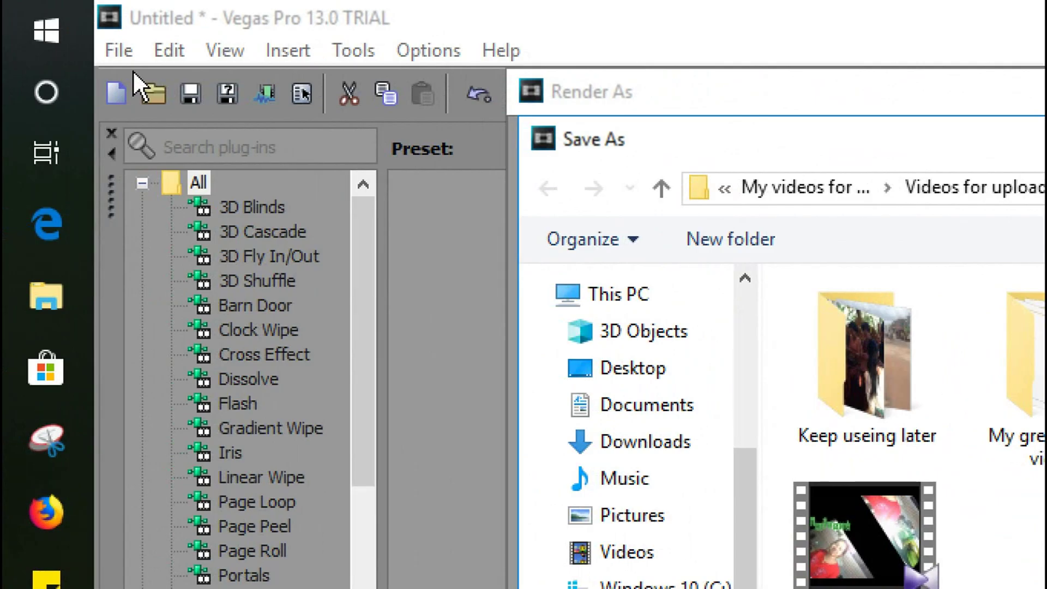
{"action": "key", "text": "Return"}
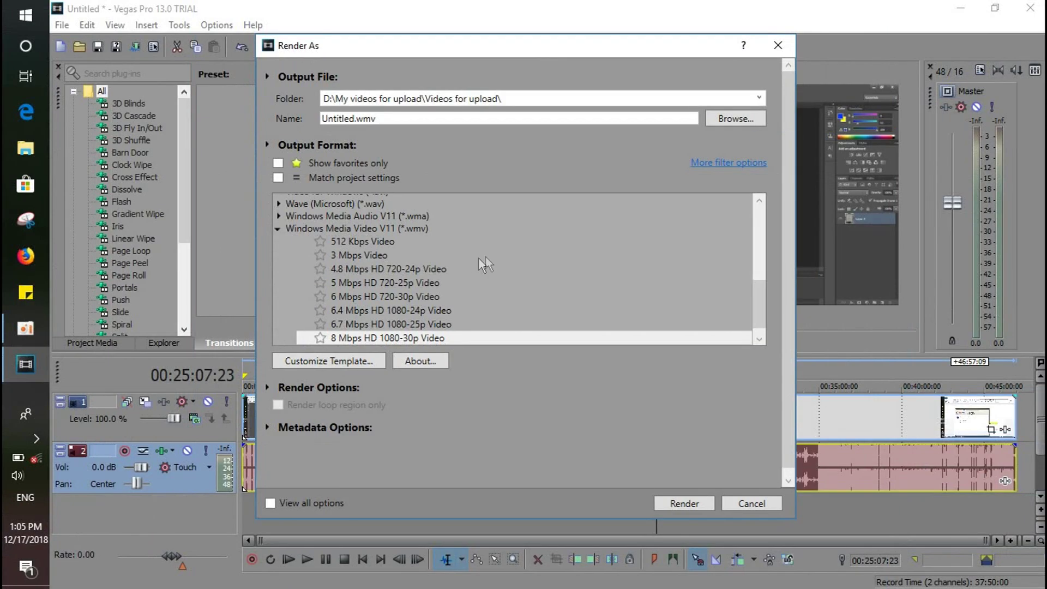
{"action": "left_click_drag", "start_coordinate": [758, 290], "coordinate": [764, 199]}
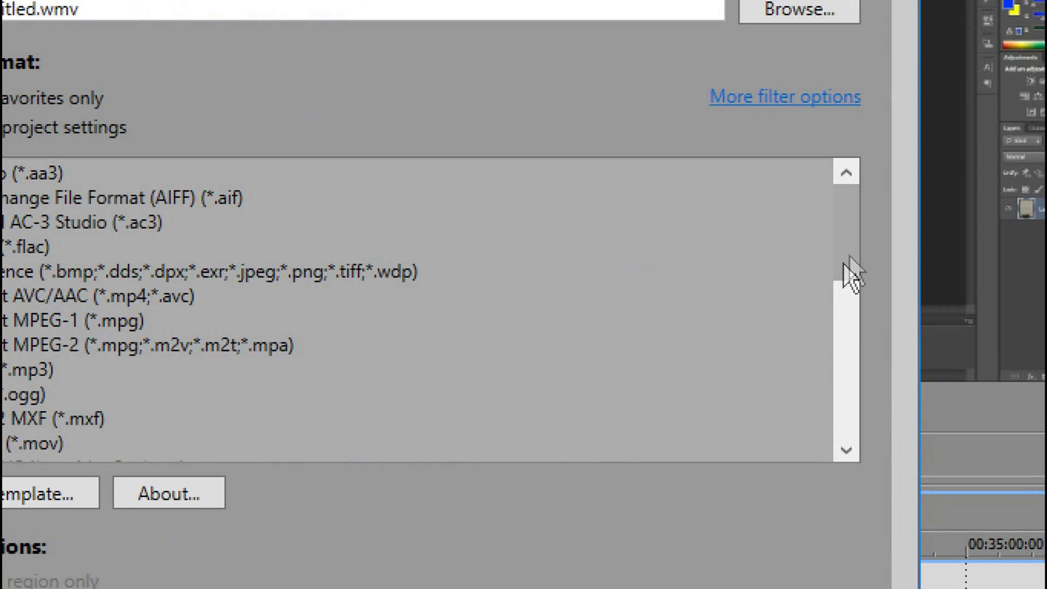
{"action": "left_click_drag", "start_coordinate": [853, 252], "coordinate": [832, 423]}
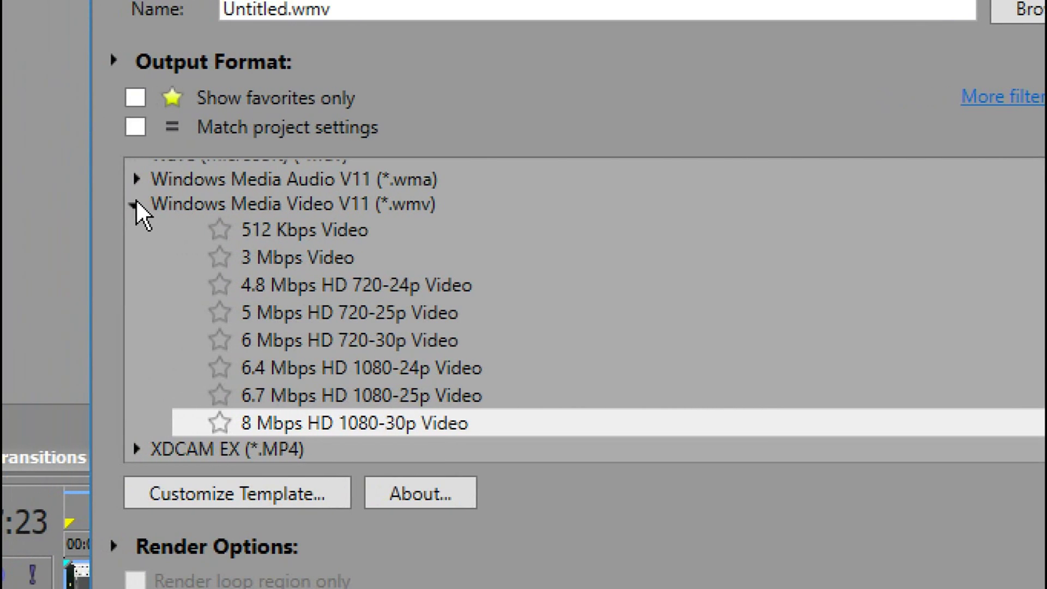
Select the 8 Mbps HD 1080-30p Video template under Windows Media Video V11 (*.wmv), and close the render settings without rendering.
{"action": "left_click", "coordinate": [136, 204]}
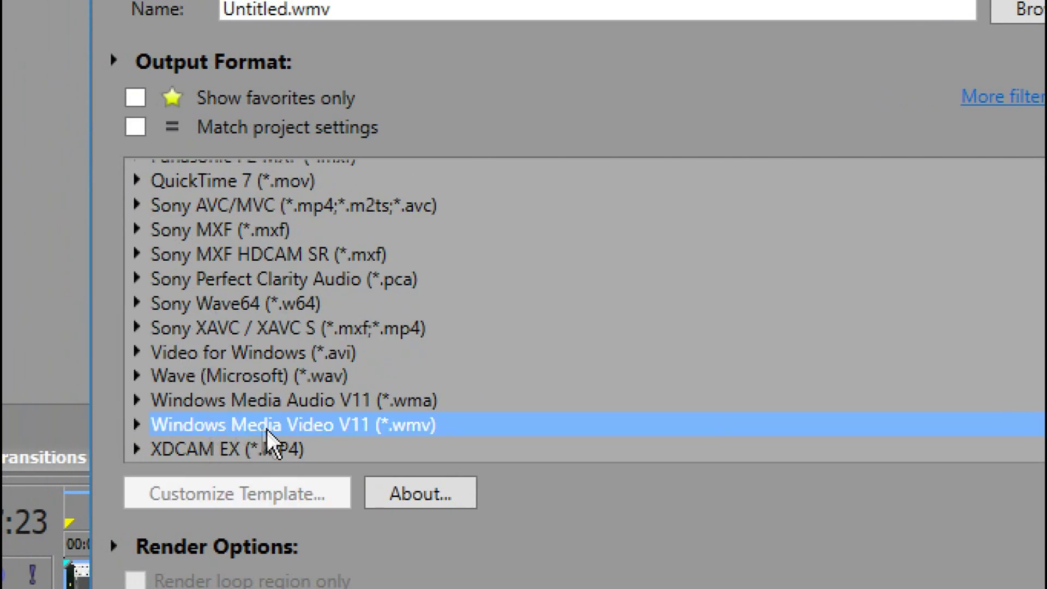
{"action": "left_click", "coordinate": [136, 424]}
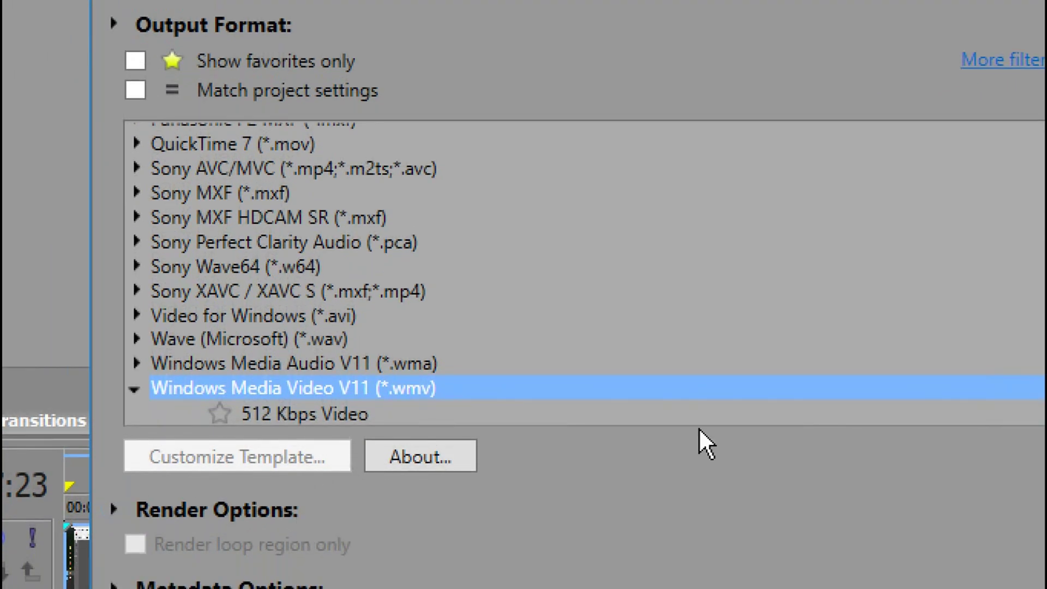
{"action": "scroll", "coordinate": [717, 334], "scroll_direction": "down", "scroll_amount": 3}
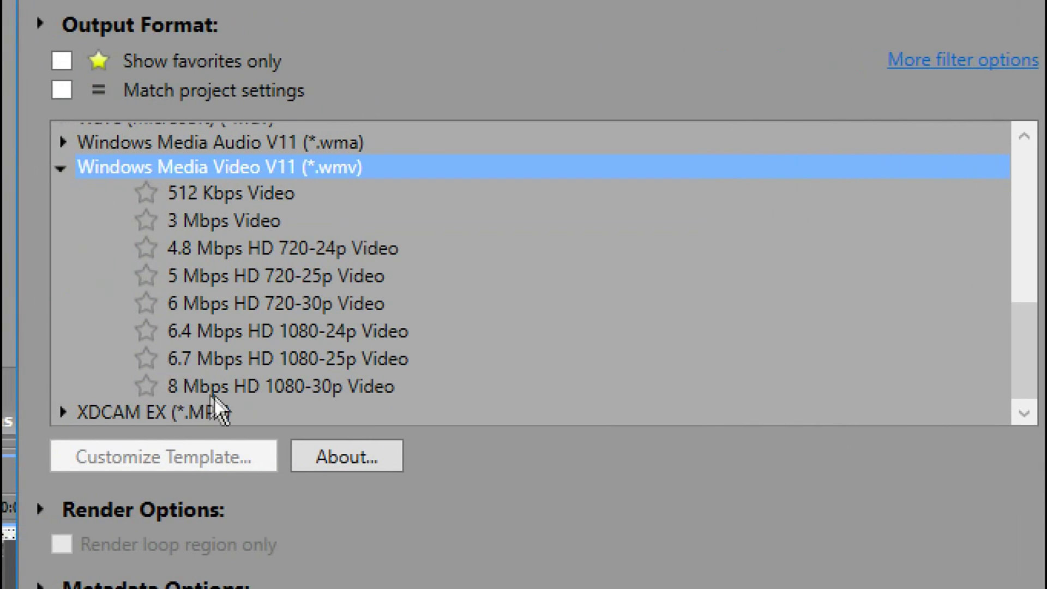
{"action": "left_click", "coordinate": [251, 383]}
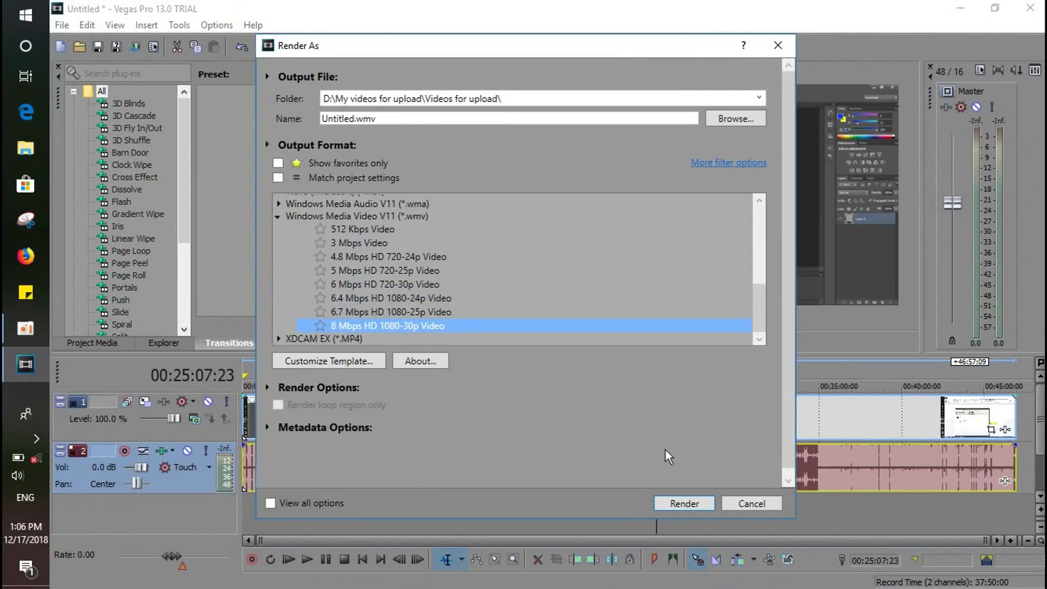
{"action": "left_click", "coordinate": [776, 47]}
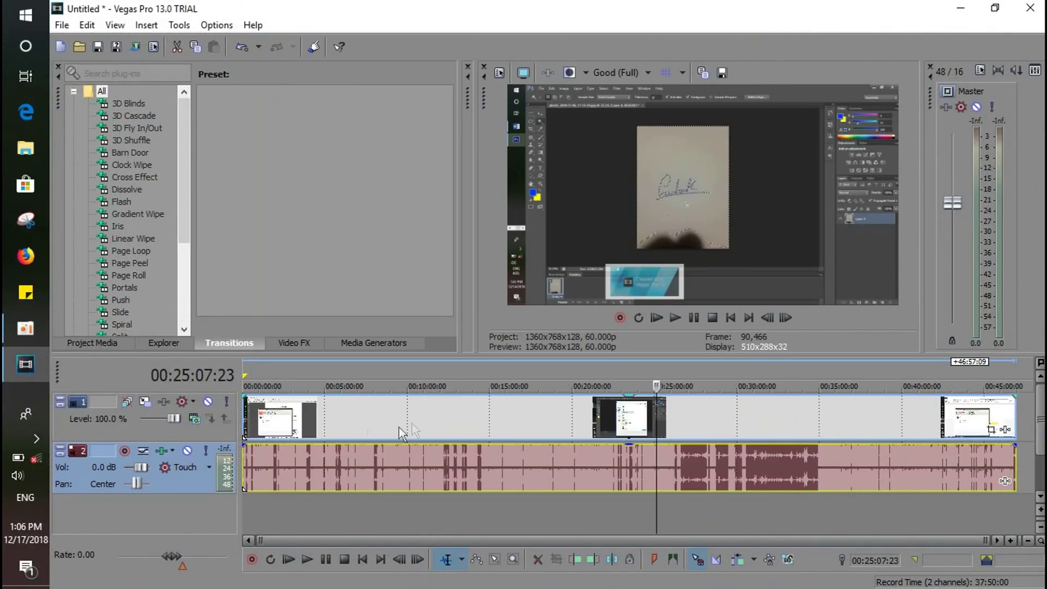
Select the video clip on the timeline and mark the loop region from its start to its end at 00:46:57:09.
{"action": "left_click", "coordinate": [244, 415]}
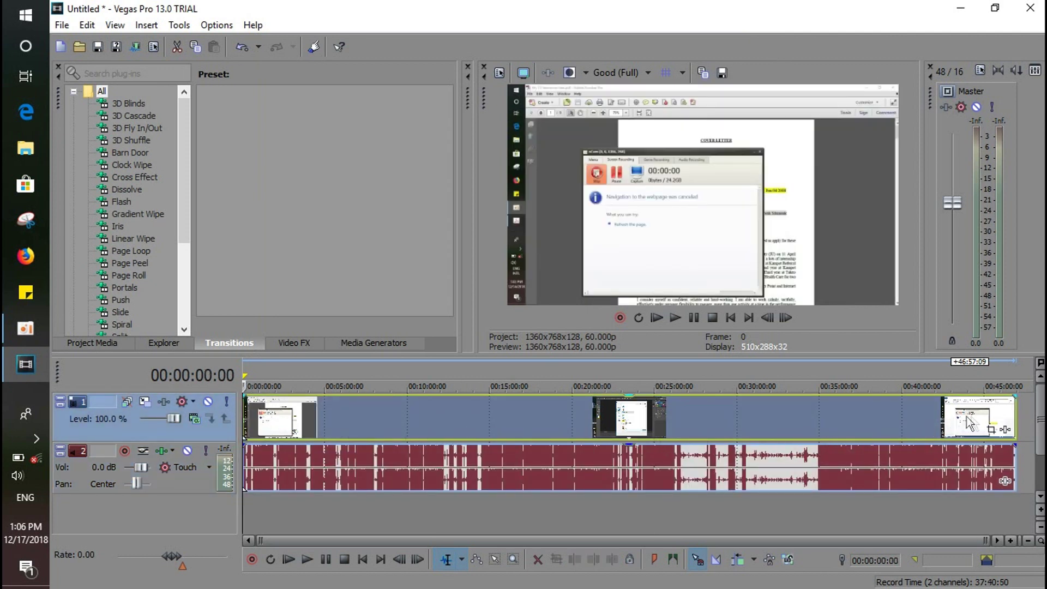
{"action": "mouse_move", "coordinate": [251, 401]}
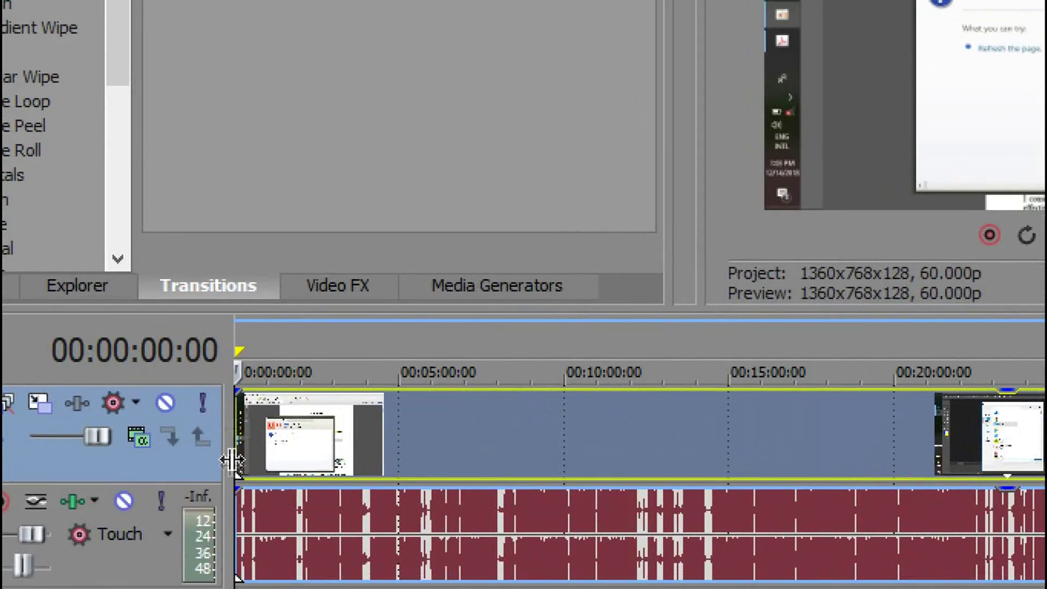
{"action": "left_click_drag", "start_coordinate": [239, 349], "coordinate": [1046, 358]}
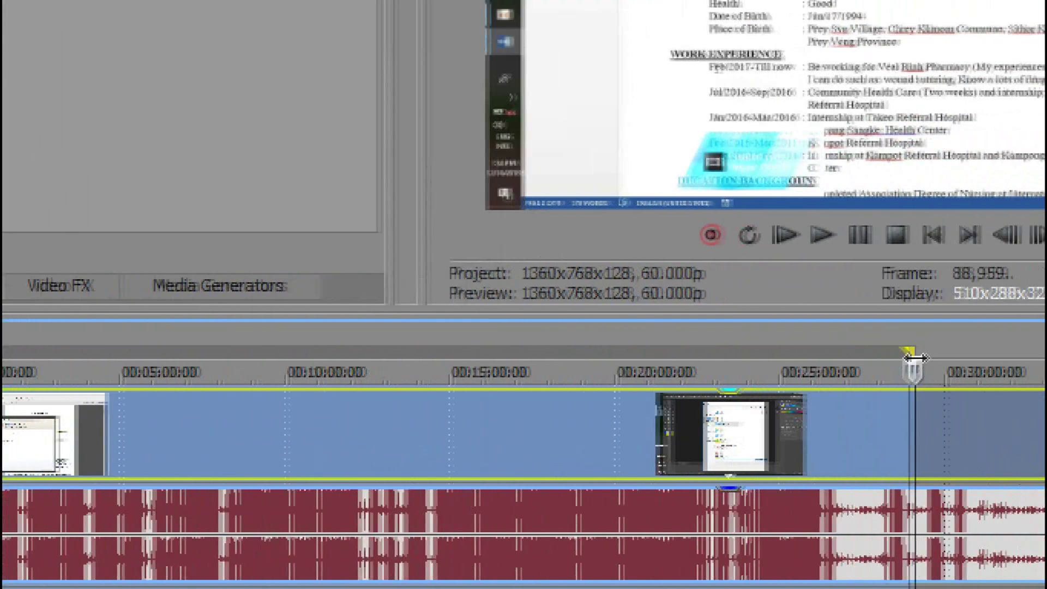
{"action": "left_click_drag", "start_coordinate": [915, 358], "coordinate": [1042, 358]}
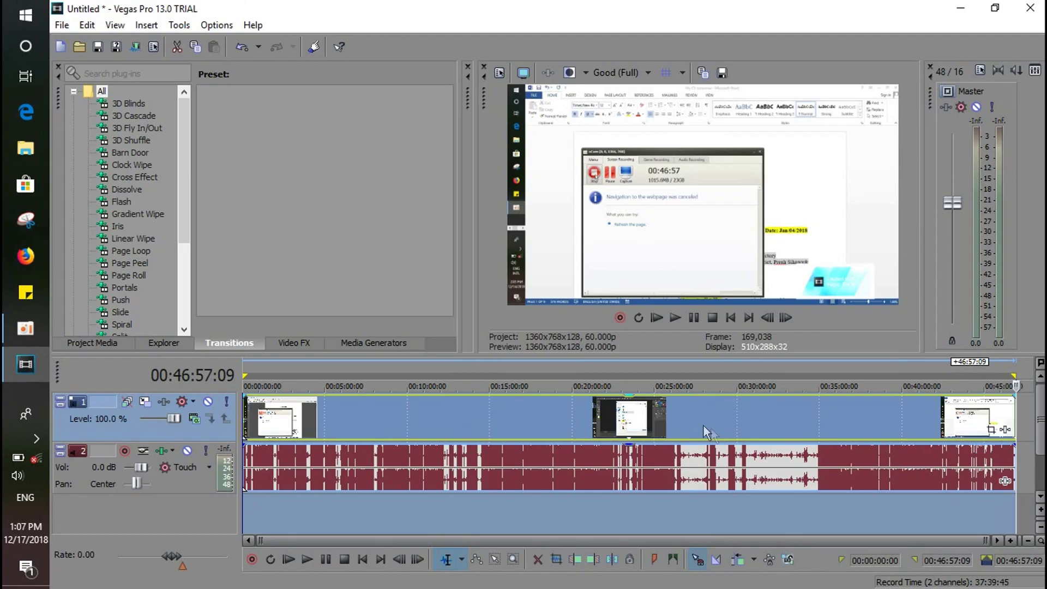
Mark the loop region from about 7:12 to 18:28 minutes, and place the timeline cursor at about 23:30 minutes.
{"action": "left_click", "coordinate": [50, 460]}
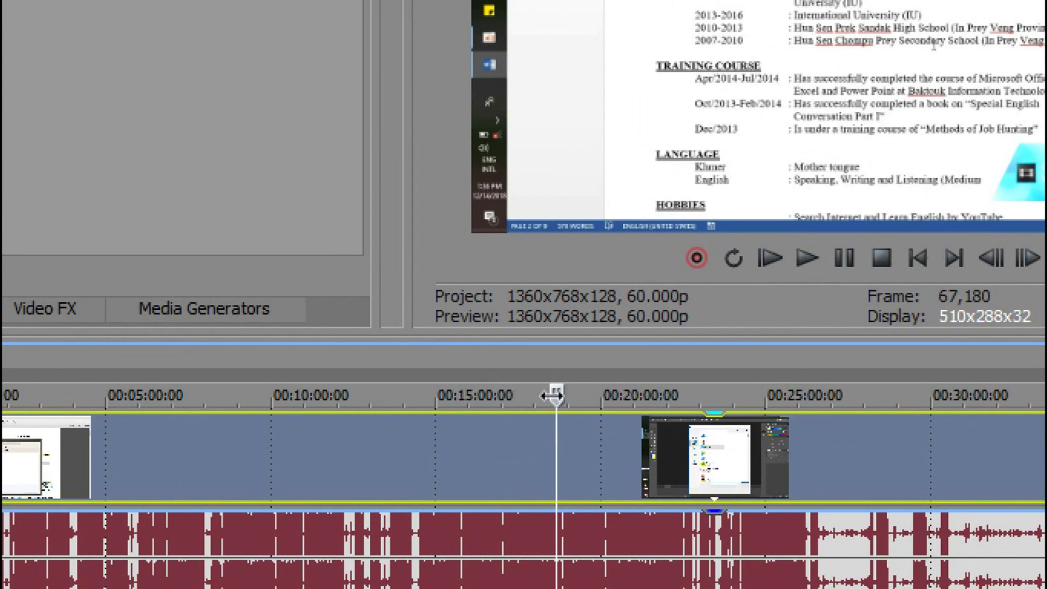
{"action": "left_click_drag", "start_coordinate": [555, 396], "coordinate": [551, 393]}
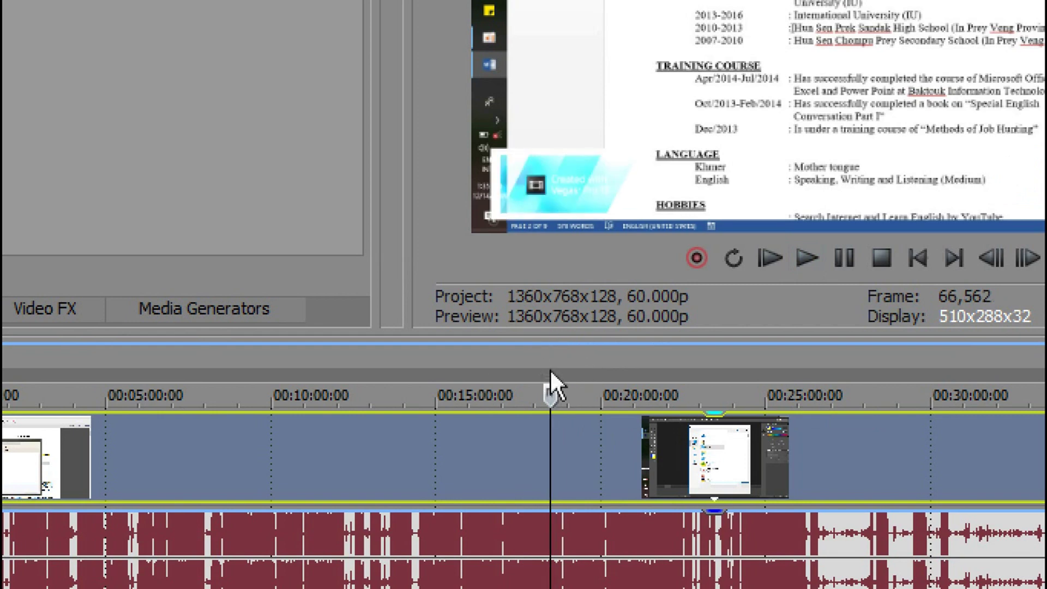
{"action": "left_click_drag", "start_coordinate": [551, 362], "coordinate": [141, 359]}
{"action": "left_click_drag", "start_coordinate": [211, 359], "coordinate": [248, 366]}
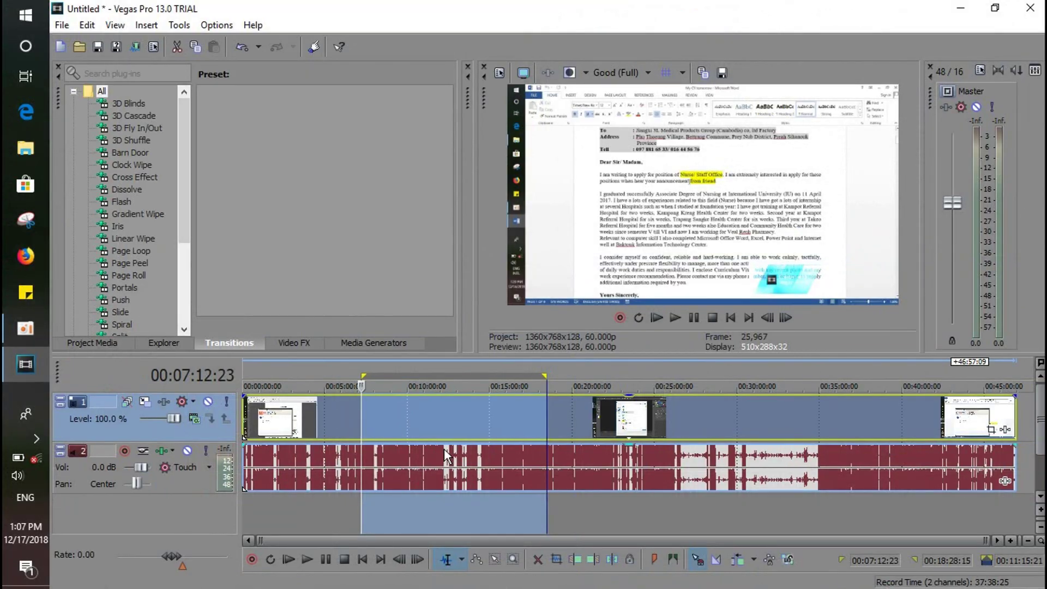
{"action": "left_click", "coordinate": [630, 510]}
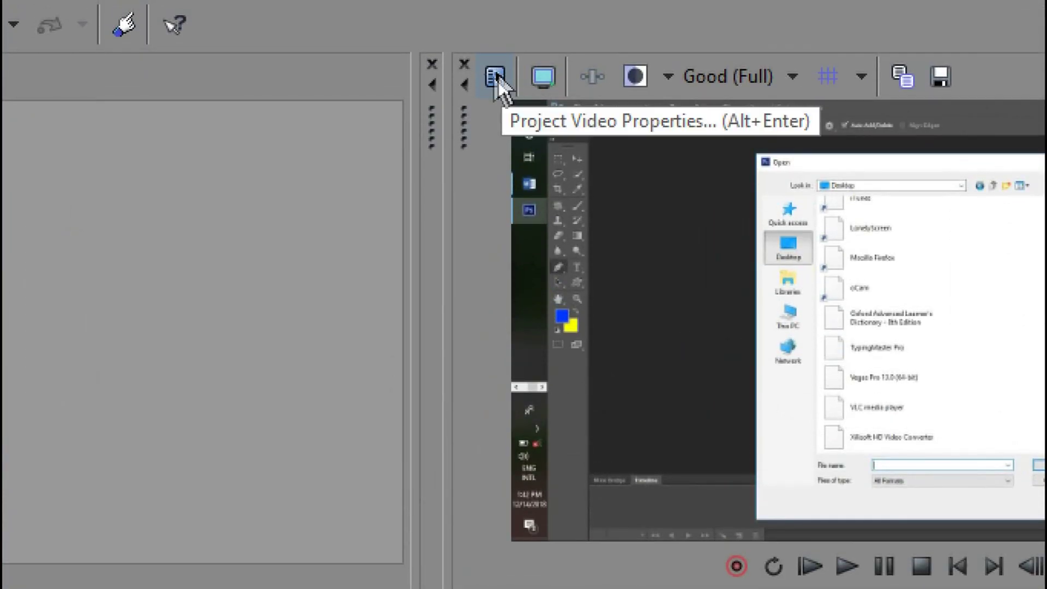
Change the project's video template to HD 720-60p (1280x720, 59.940 fps) and apply it in the project properties.
{"action": "left_click", "coordinate": [497, 66]}
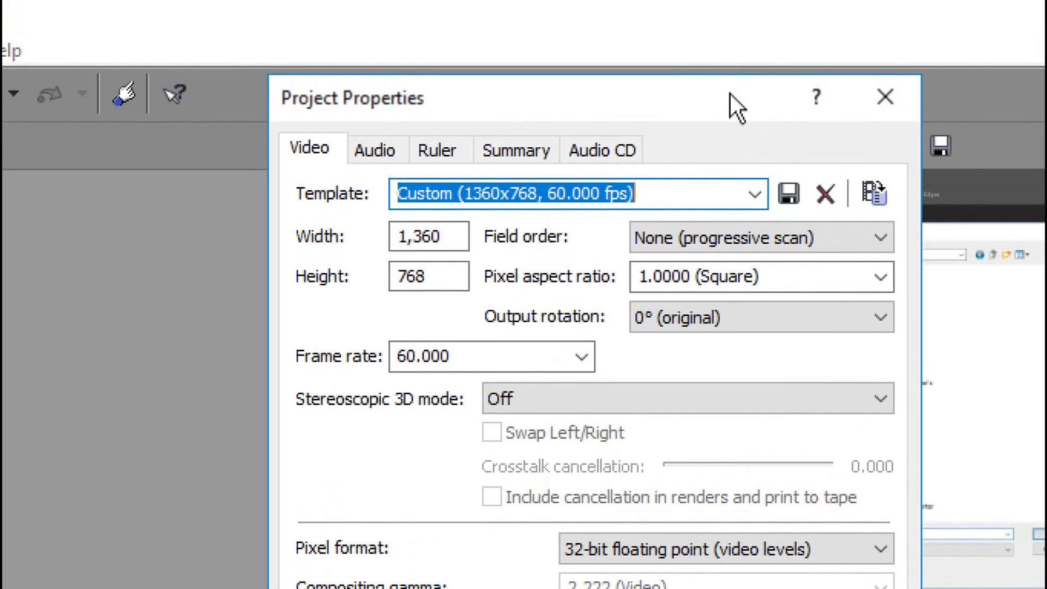
{"action": "left_click_drag", "start_coordinate": [730, 54], "coordinate": [489, 31]}
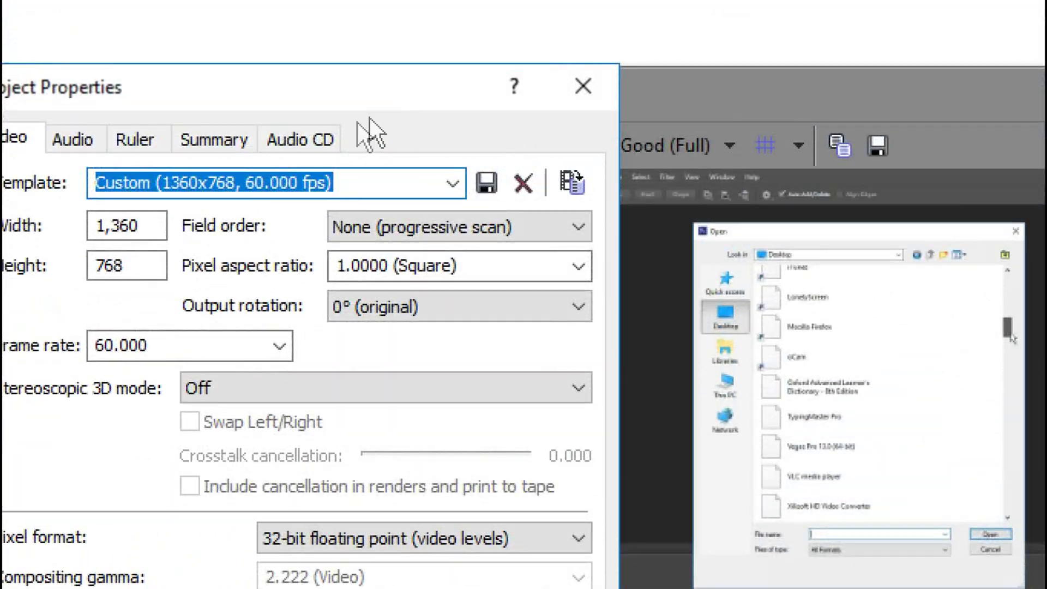
{"action": "left_click", "coordinate": [455, 180]}
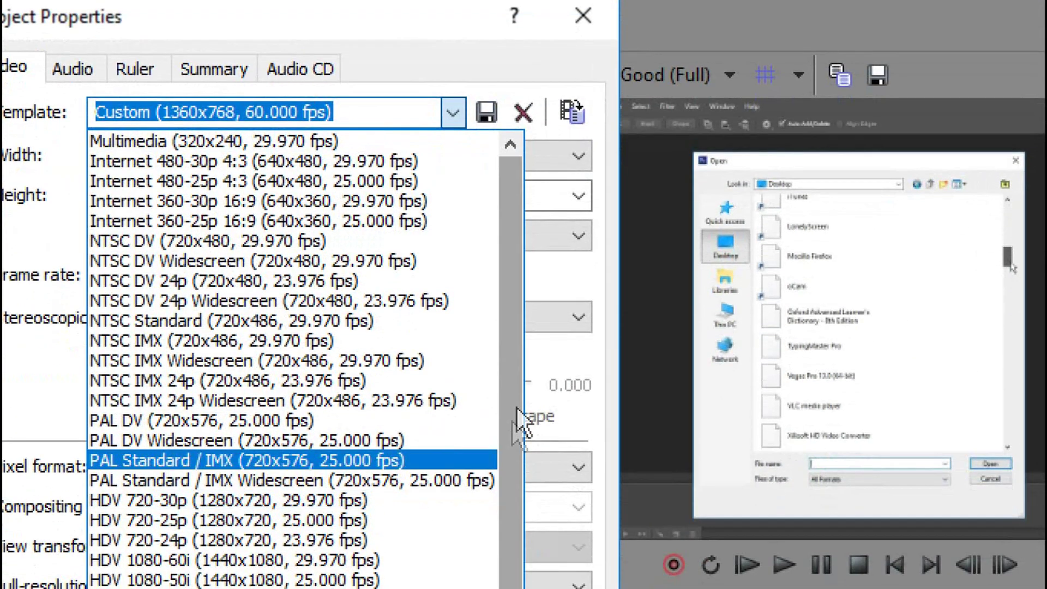
{"action": "left_click_drag", "start_coordinate": [520, 464], "coordinate": [507, 505]}
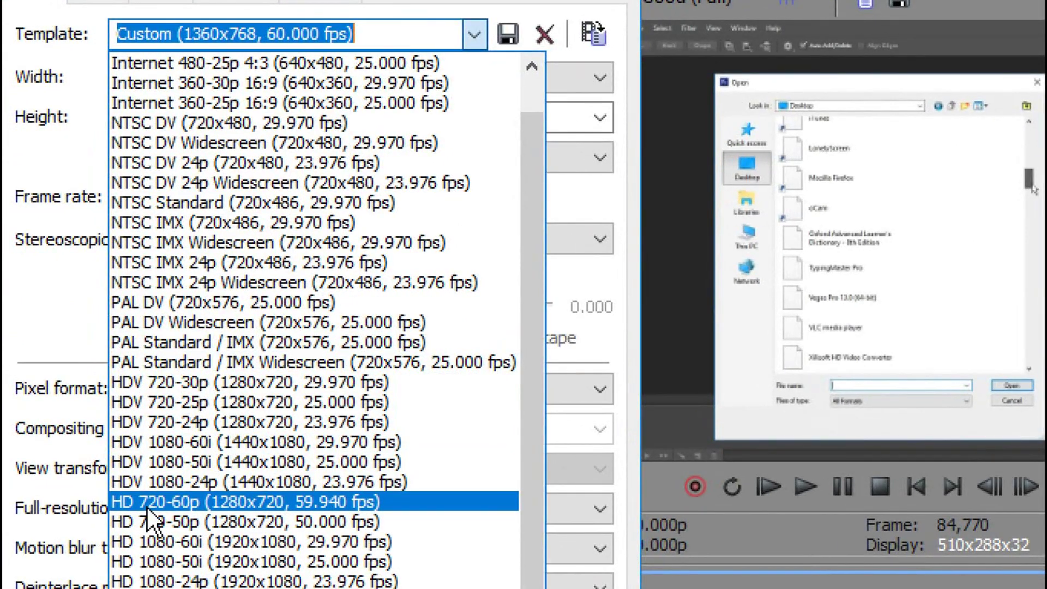
{"action": "left_click", "coordinate": [161, 496]}
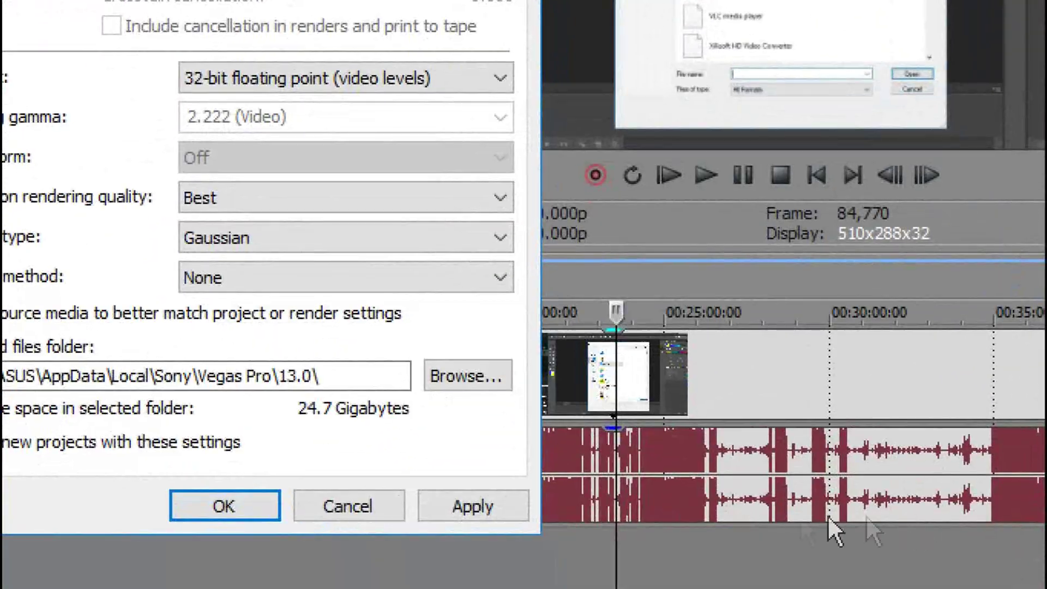
{"action": "left_click", "coordinate": [487, 518]}
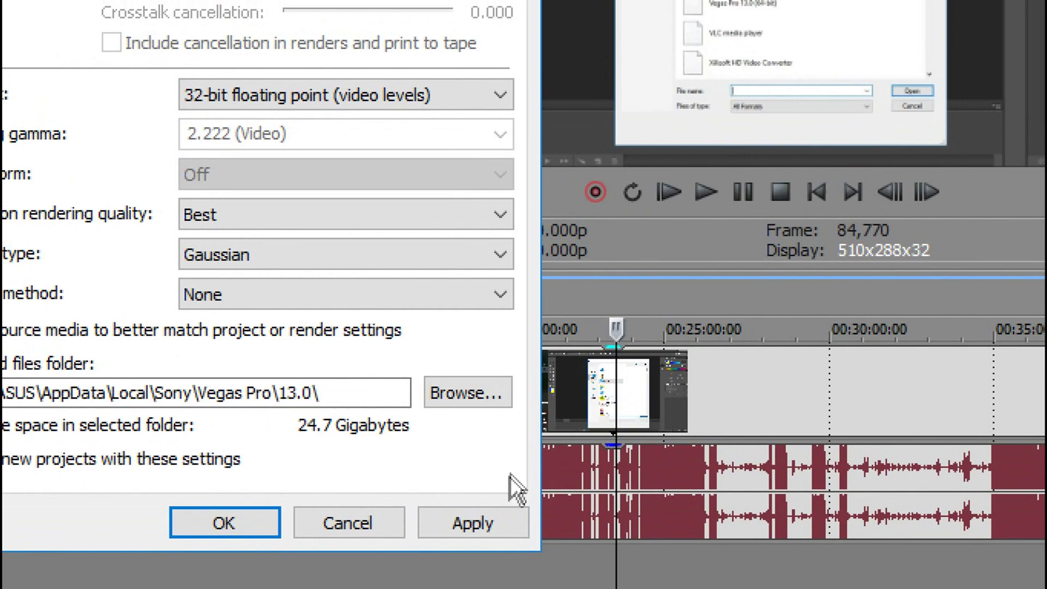
{"action": "left_click", "coordinate": [494, 515]}
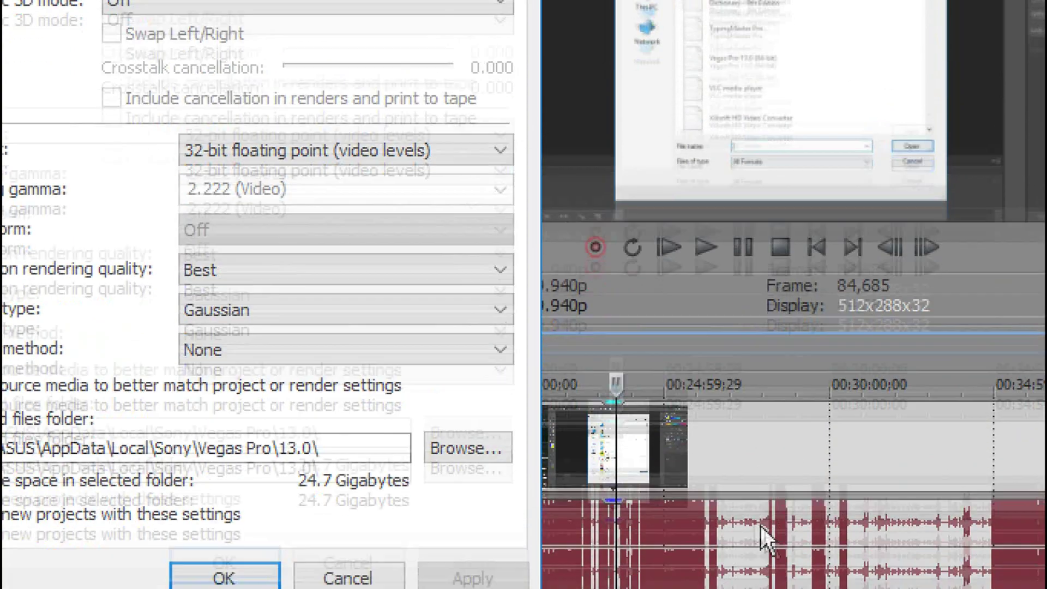
{"action": "left_click", "coordinate": [254, 579]}
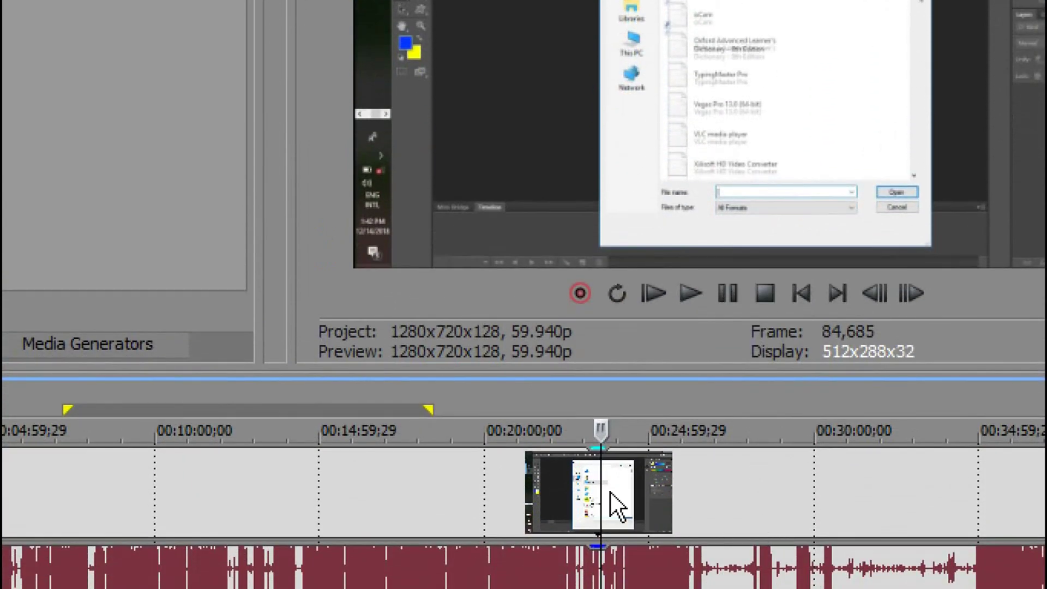
Select the video clip and place the timeline cursor between the 25- and 30-minute marks to preview that part.
{"action": "left_click", "coordinate": [611, 492]}
{"action": "left_click", "coordinate": [656, 501]}
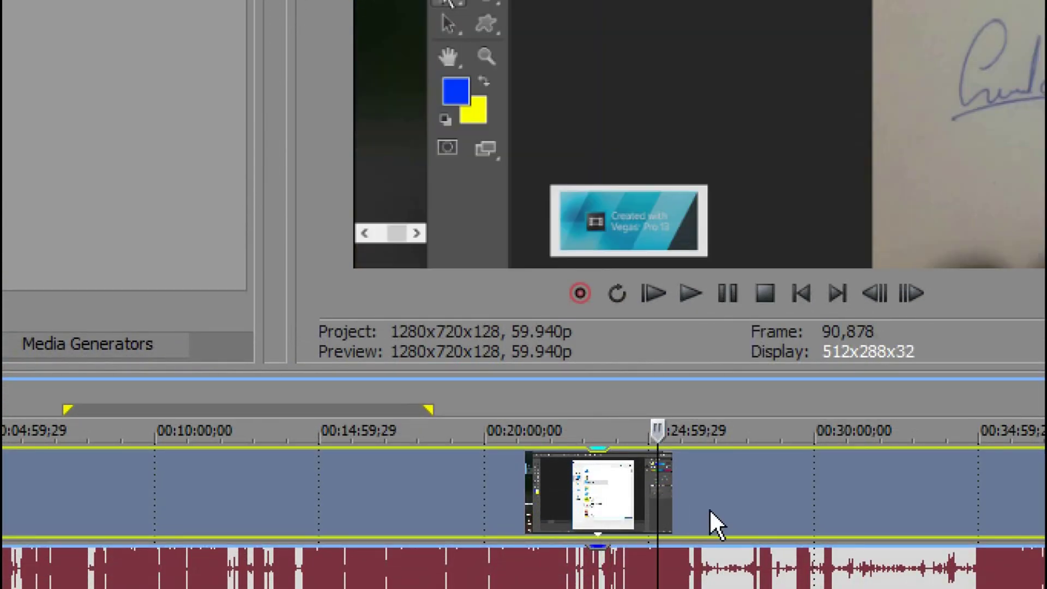
{"action": "left_click", "coordinate": [732, 519]}
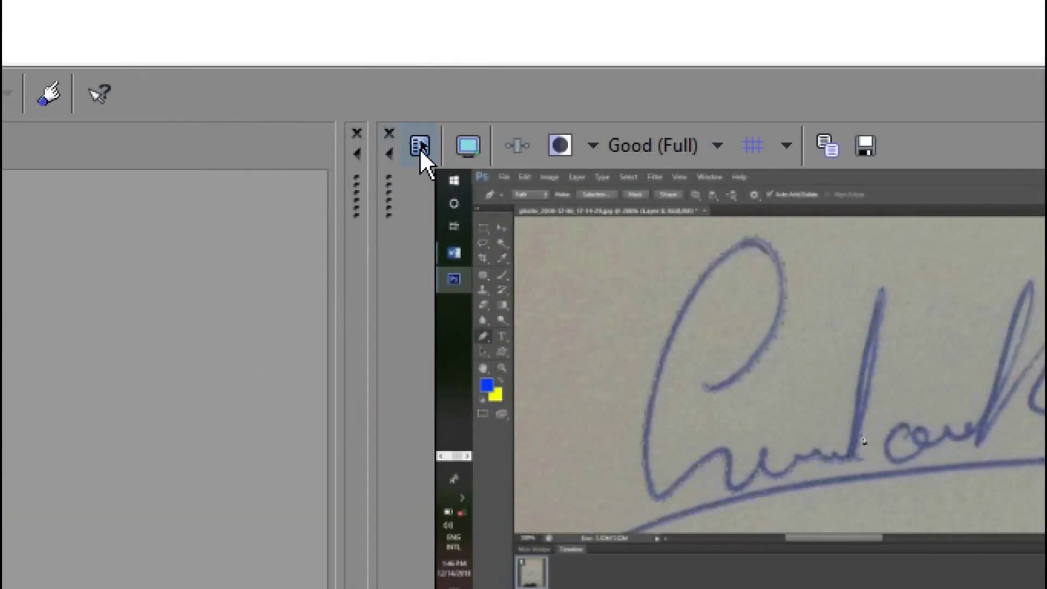
Switch the video preview quality to Draft (Full) and back to Good (Full).
{"action": "left_click", "coordinate": [717, 146]}
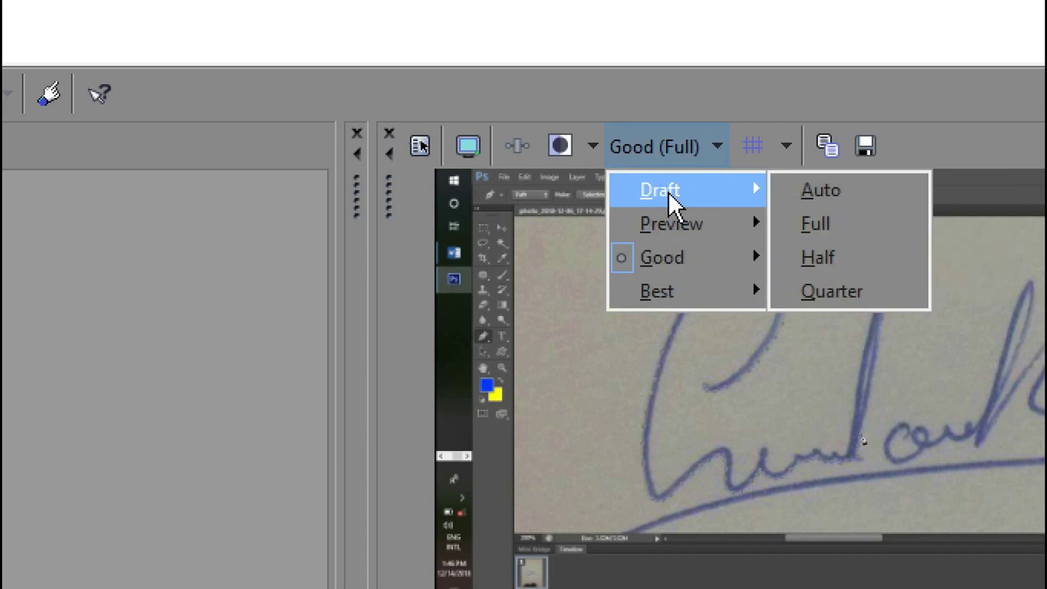
{"action": "mouse_move", "coordinate": [678, 221]}
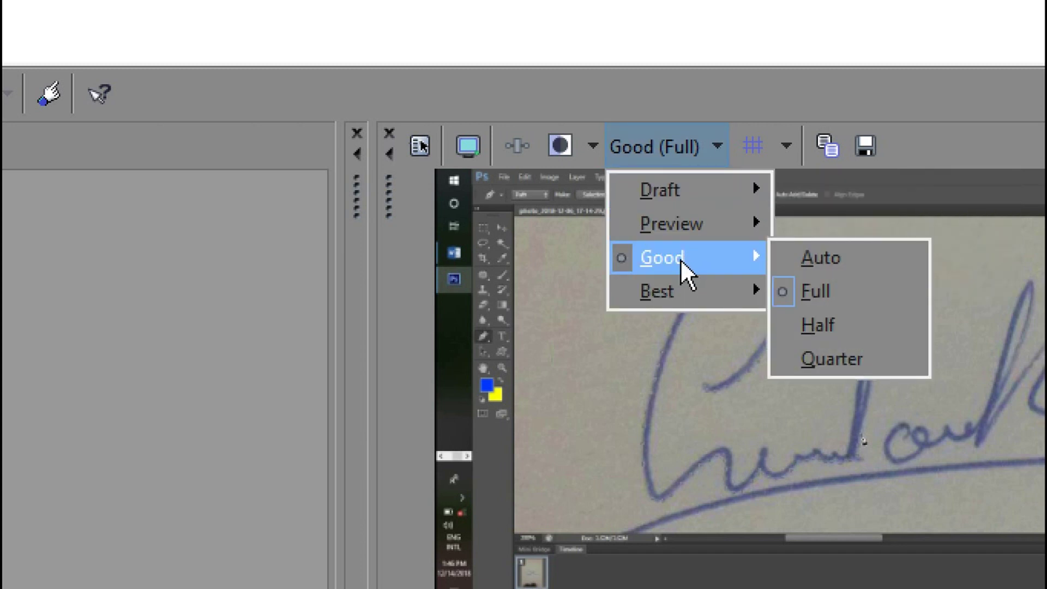
{"action": "mouse_move", "coordinate": [672, 192]}
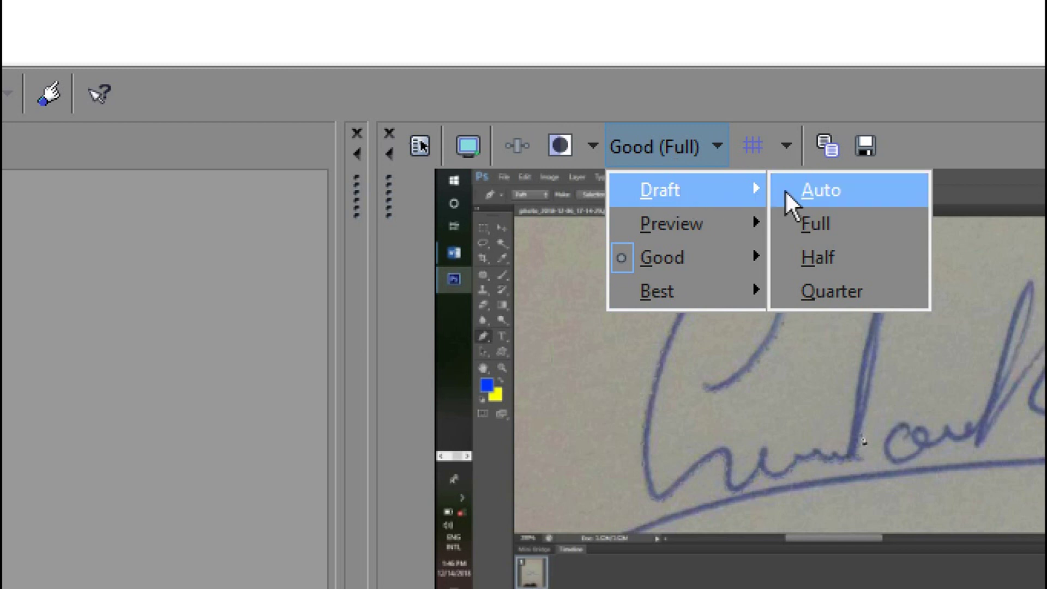
{"action": "left_click", "coordinate": [833, 224]}
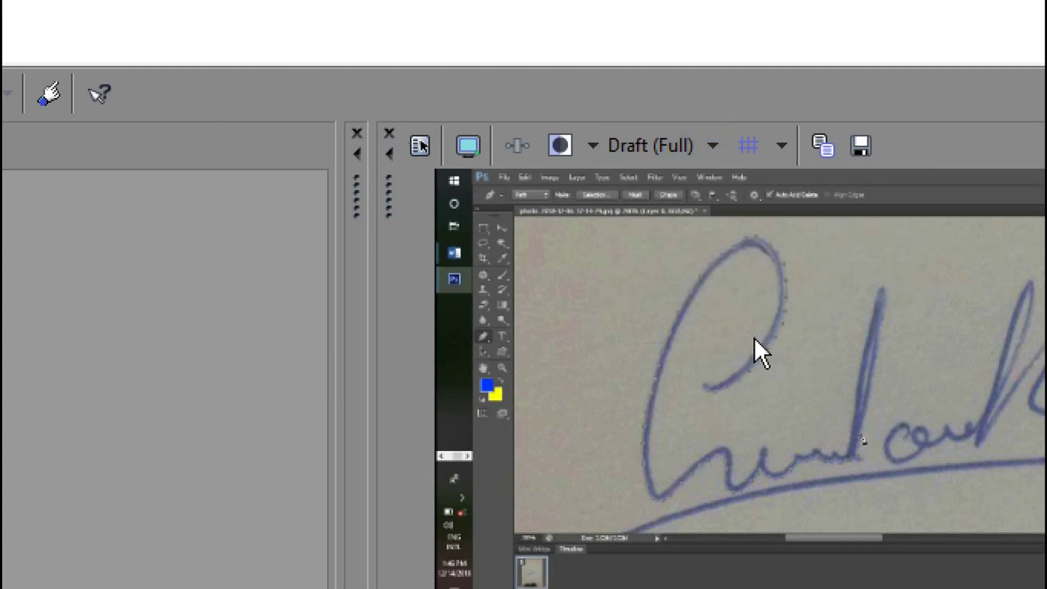
{"action": "left_click", "coordinate": [714, 148]}
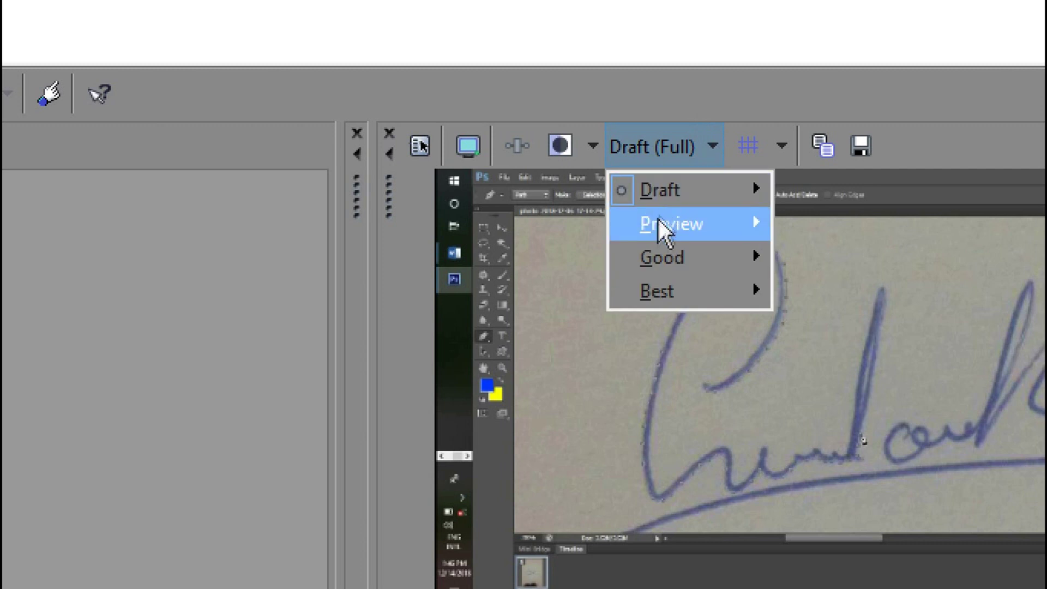
{"action": "mouse_move", "coordinate": [662, 260]}
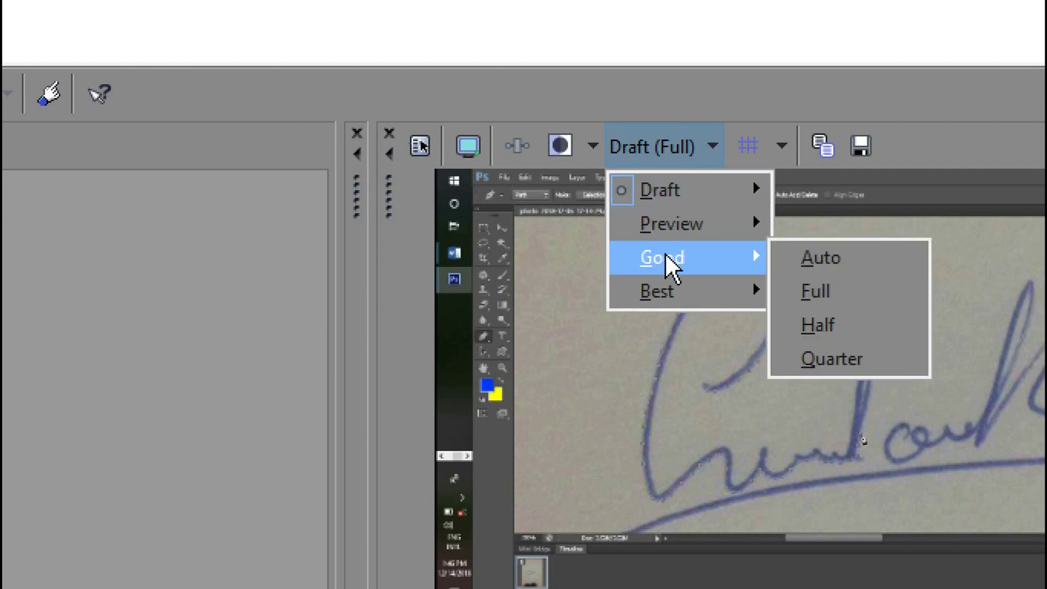
{"action": "left_click", "coordinate": [846, 299]}
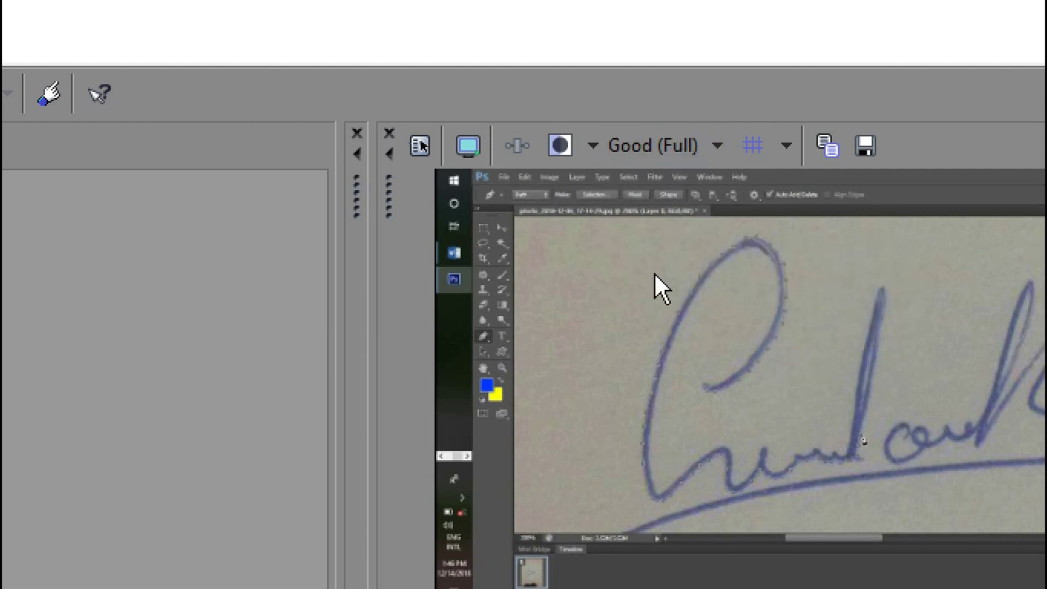